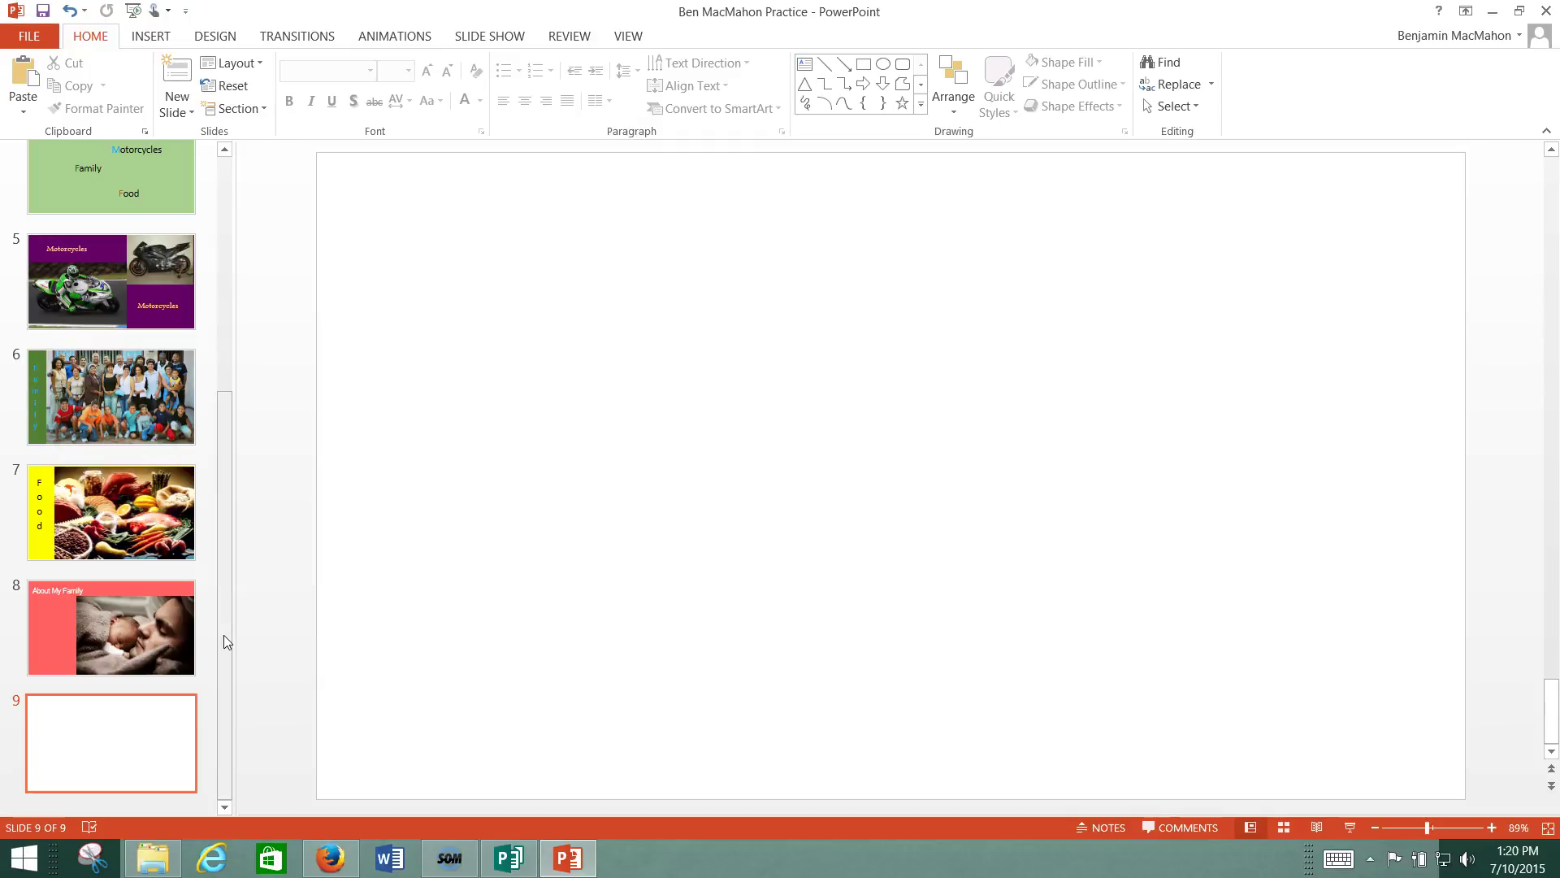
# Step: Scroll to the top and view slides 1–4, from the title slide to My Favorite Things
pyautogui.moveTo(223, 635); pyautogui.dragTo(223, 334)
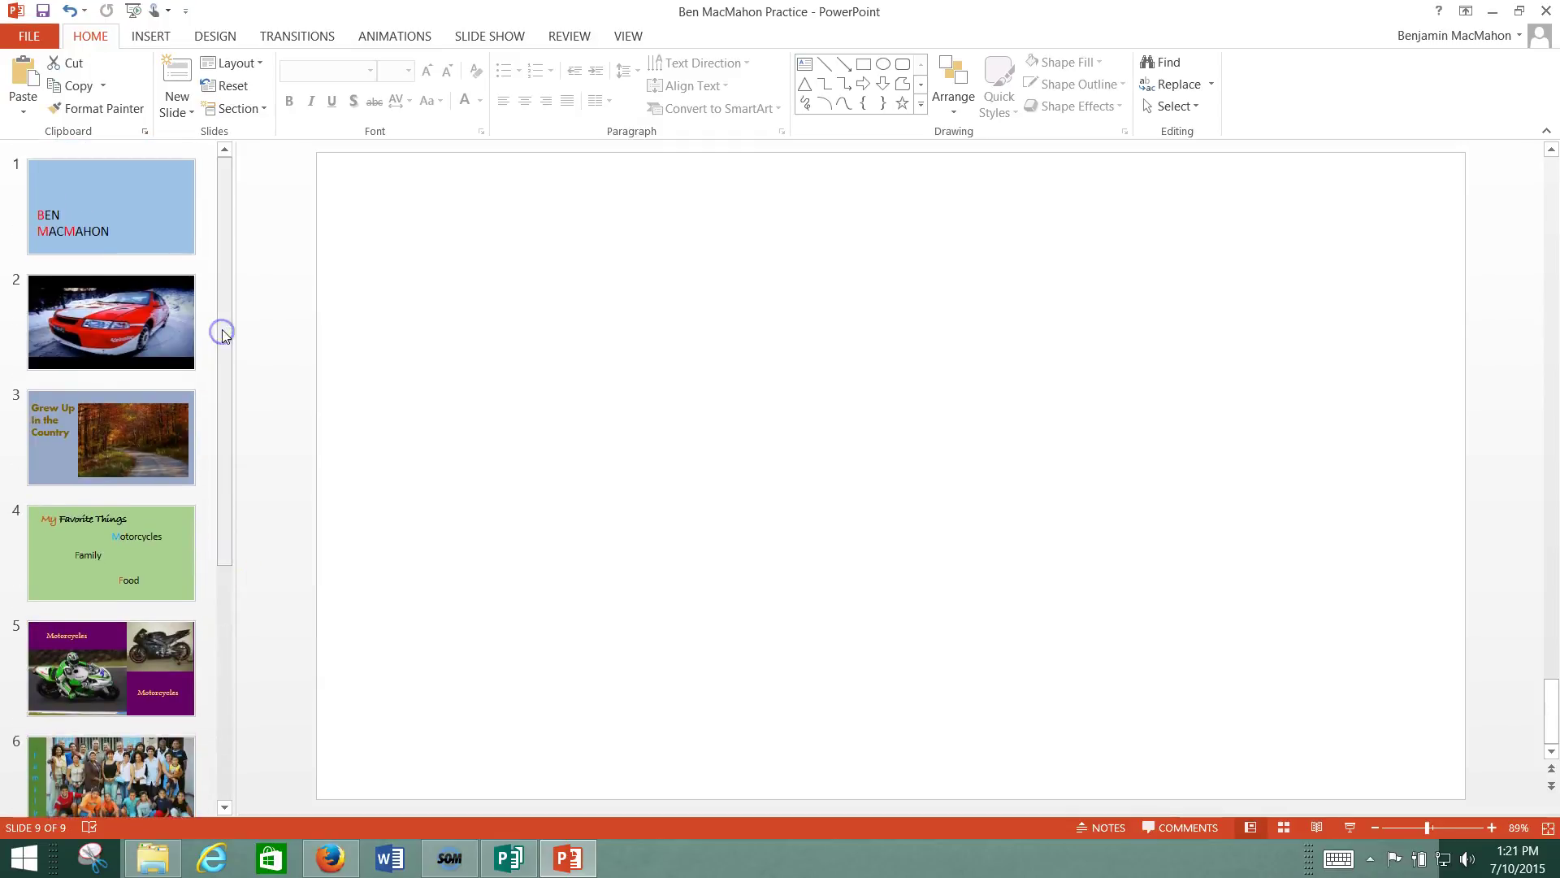
pyautogui.click(85, 228)
pyautogui.click(114, 327)
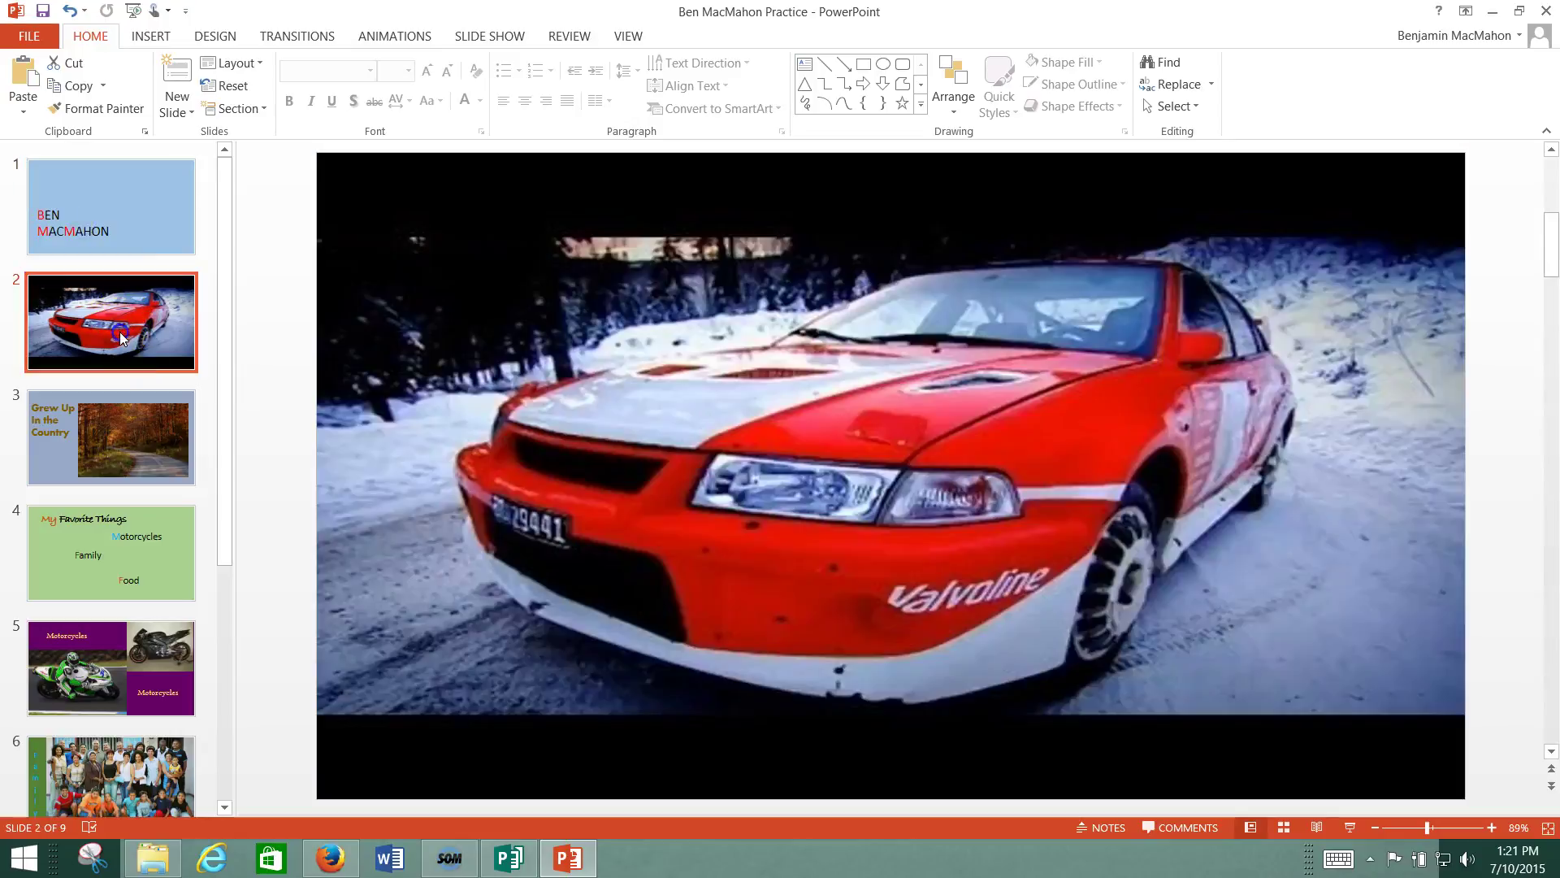
pyautogui.click(140, 450)
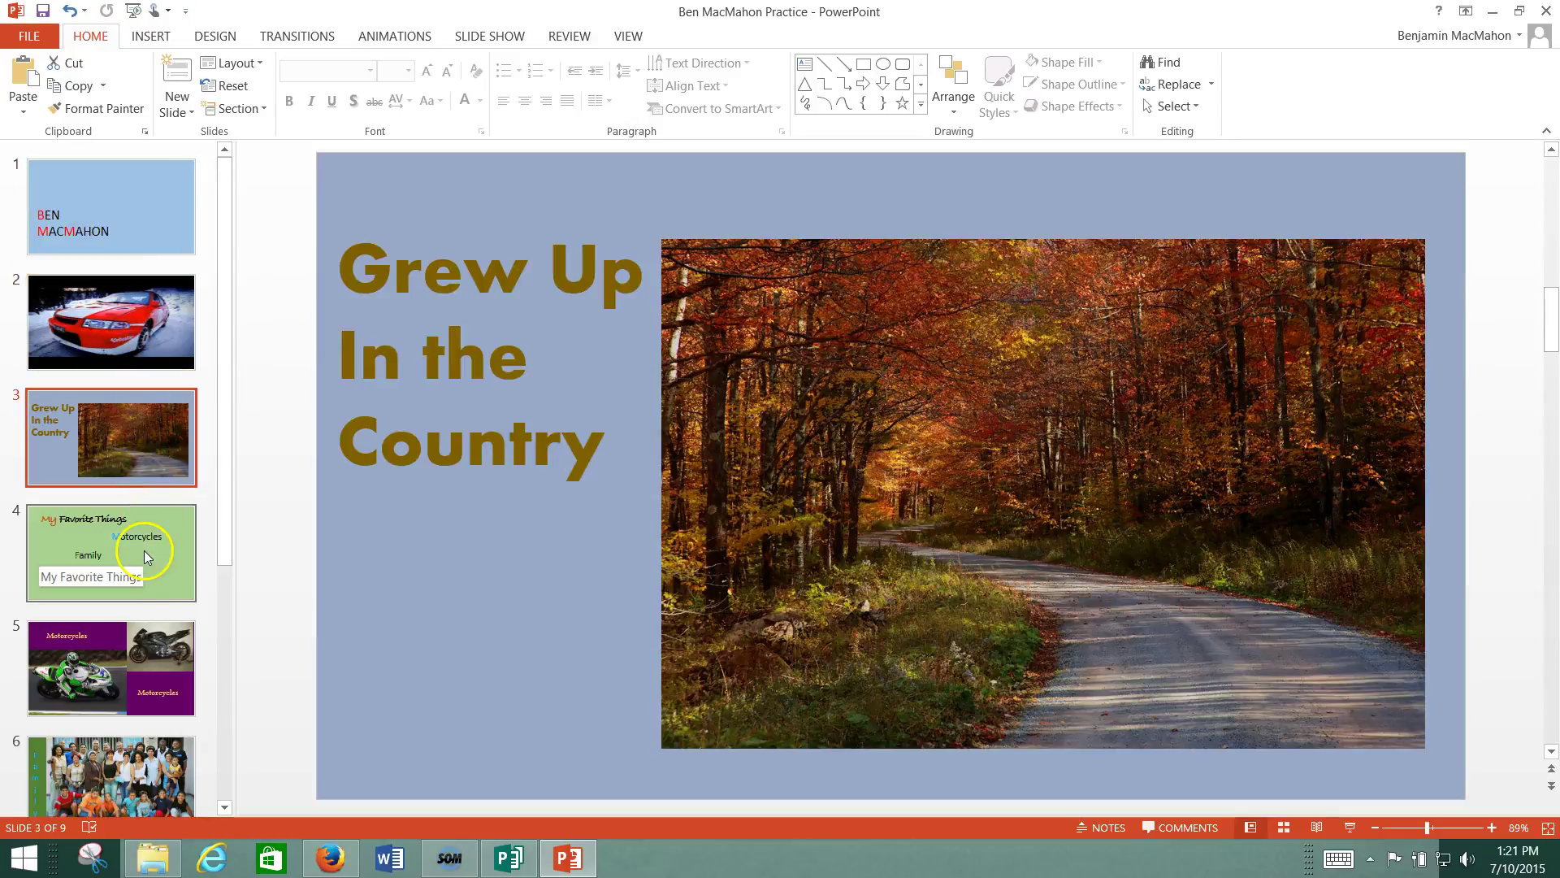
pyautogui.click(144, 552)
# Step: Continue through the Motorcycles, Family, Food and About My Family slides
pyautogui.scroll(-3, 144, 552)
pyautogui.click(145, 552)
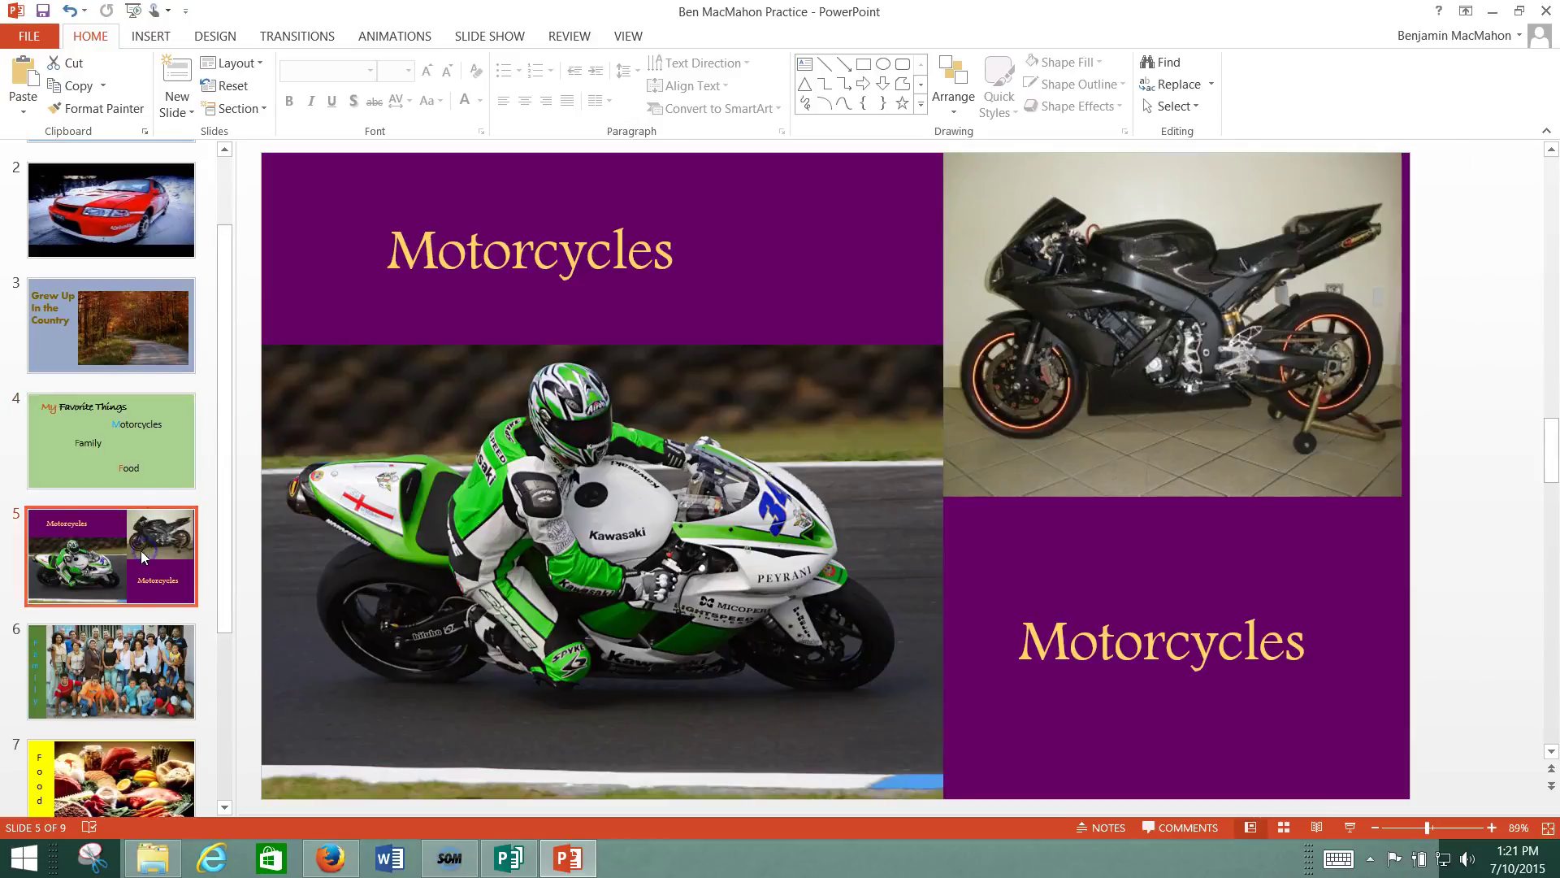
pyautogui.click(65, 436)
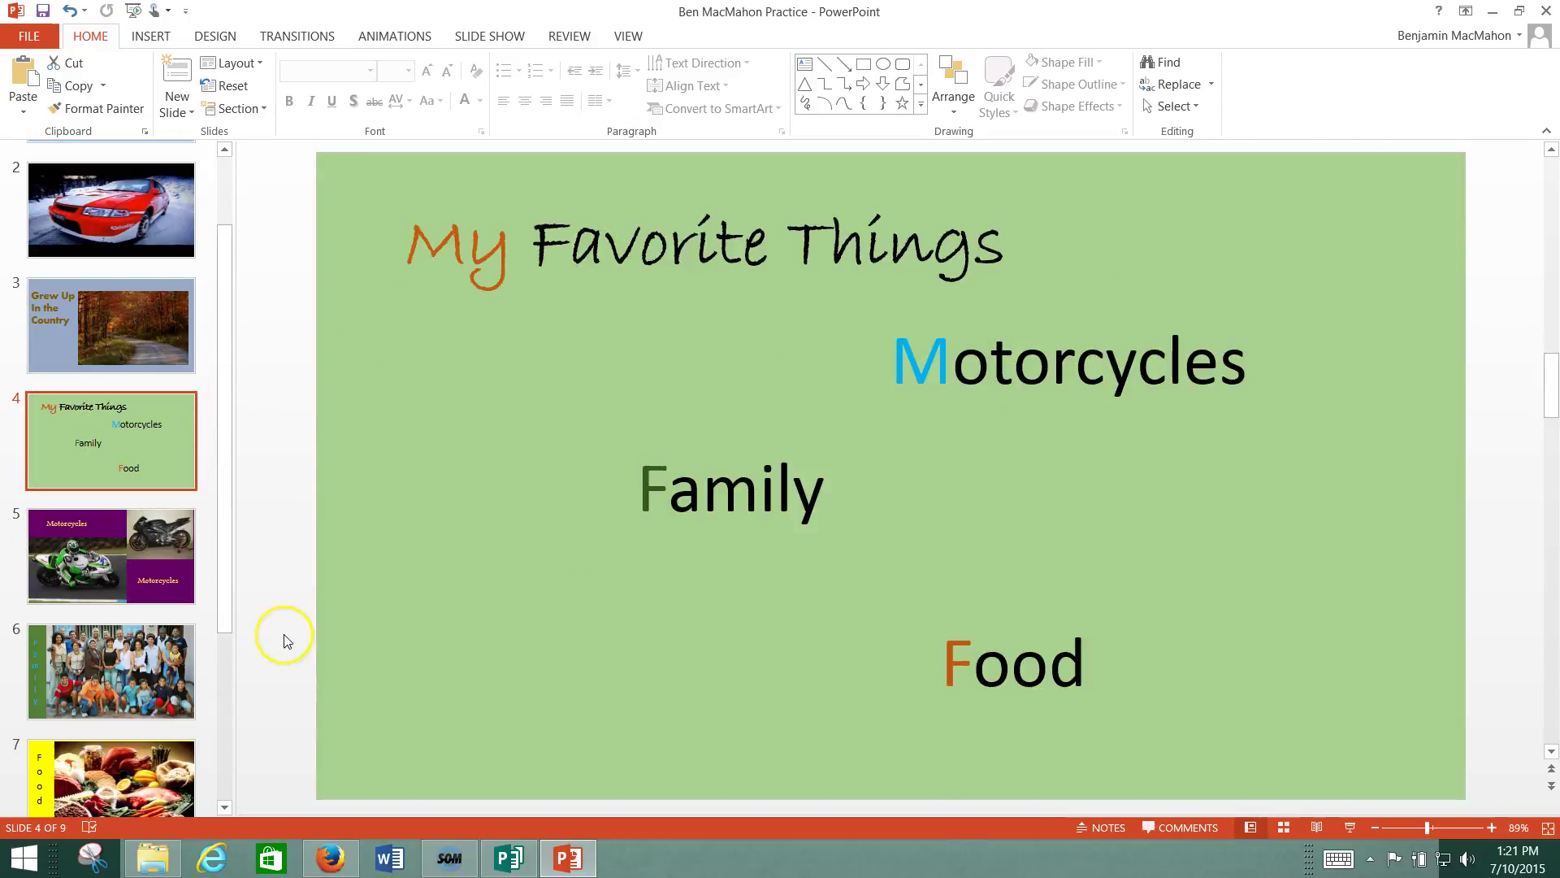
pyautogui.click(81, 675)
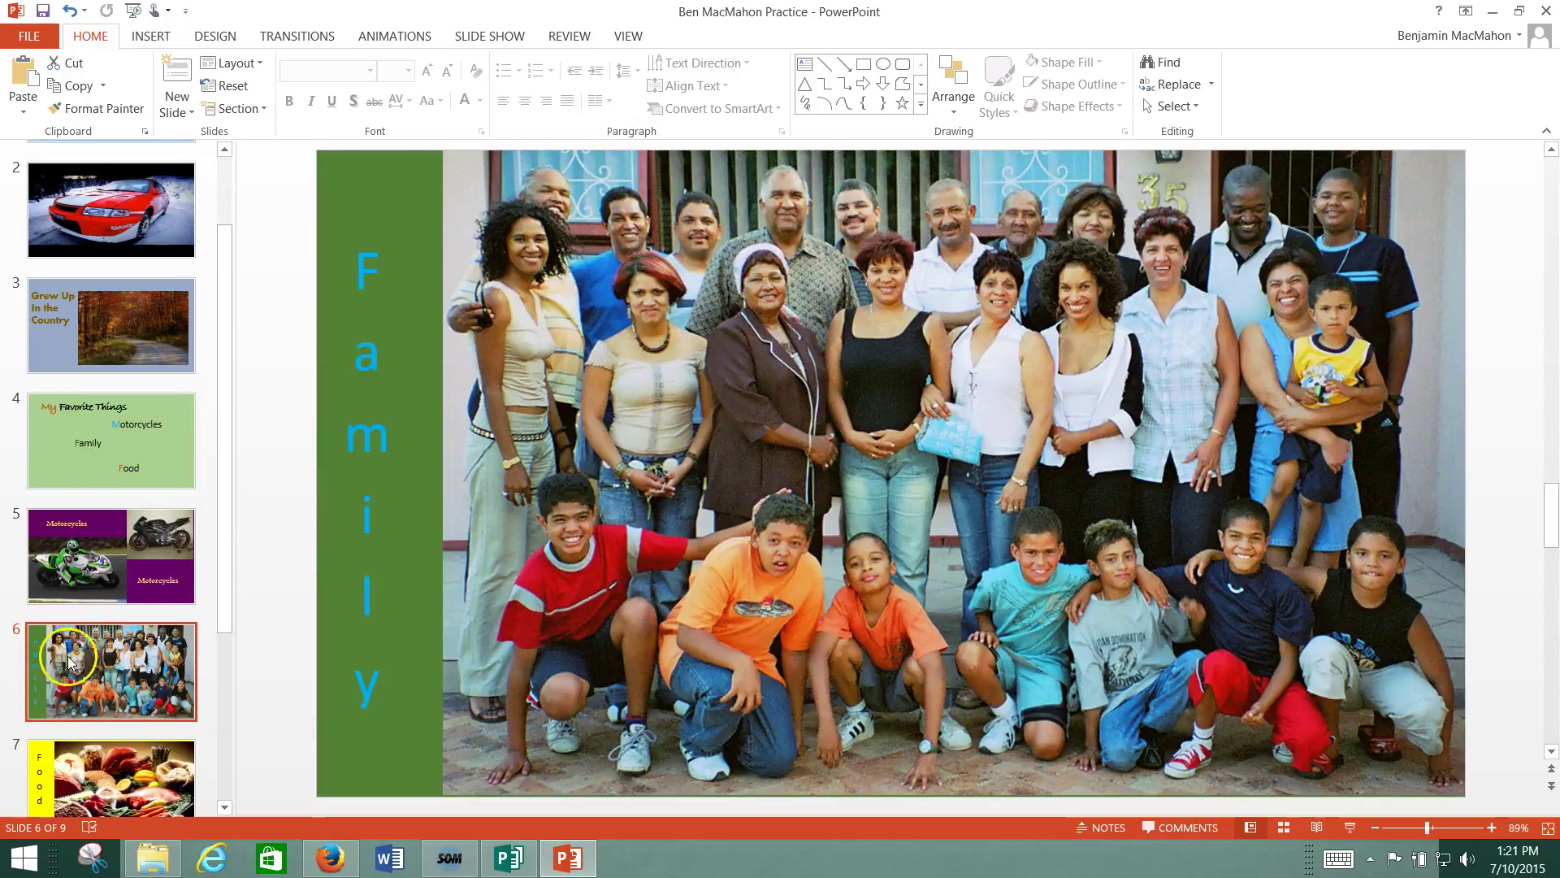
pyautogui.scroll(-3, 69, 662)
pyautogui.click(152, 617)
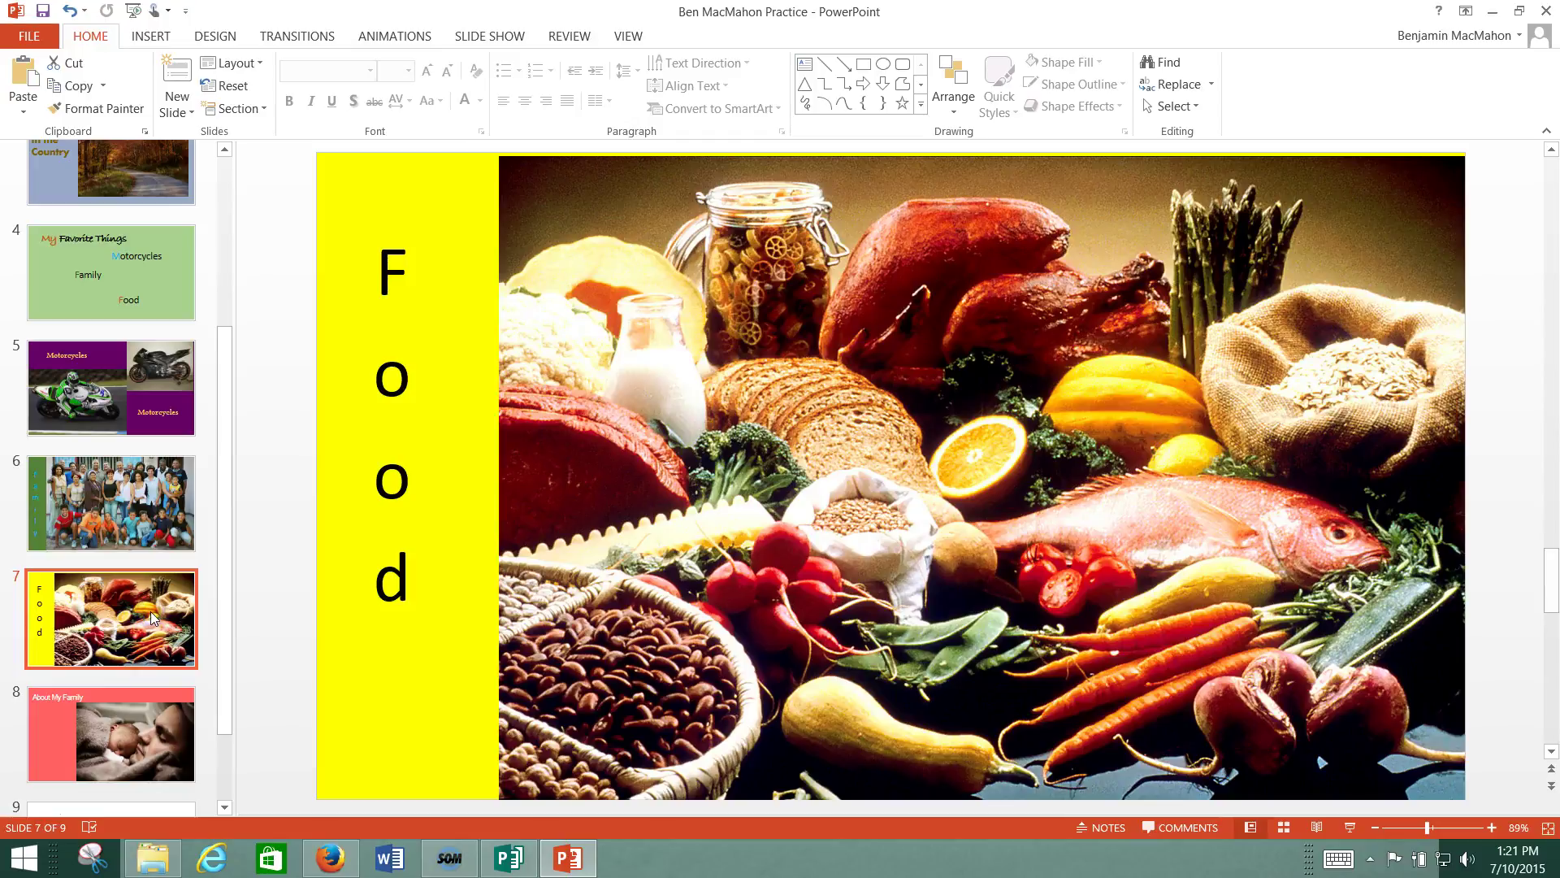
pyautogui.click(183, 752)
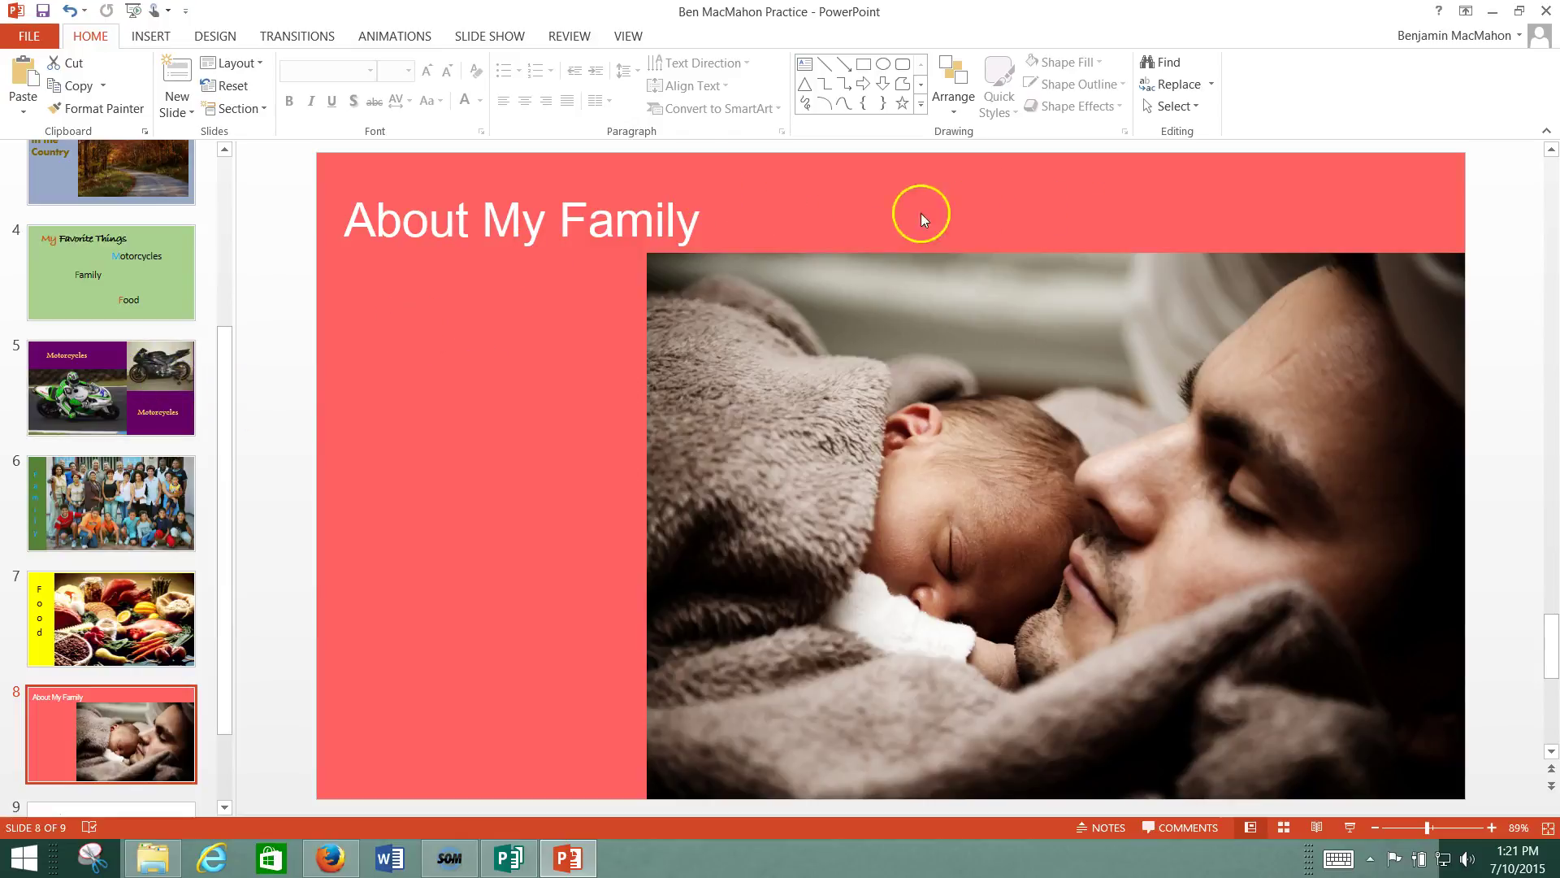
pyautogui.scroll(3, 115, 480)
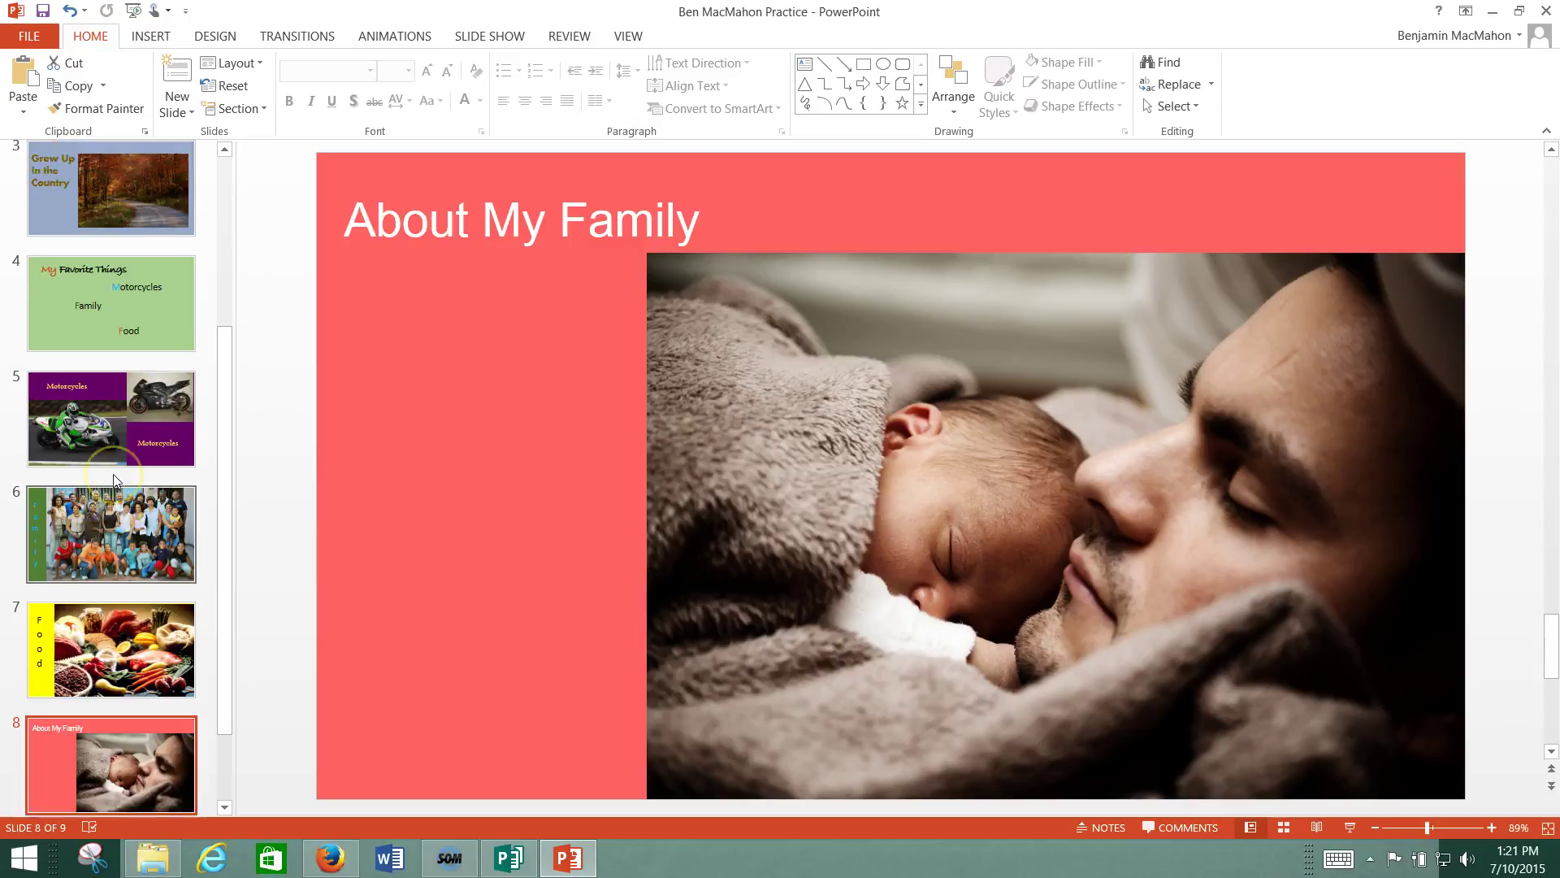
# Step: Display slide 3, 'Grew Up In the Country', after jumping to slide 1 and back
pyautogui.click(102, 374)
pyautogui.click(86, 364)
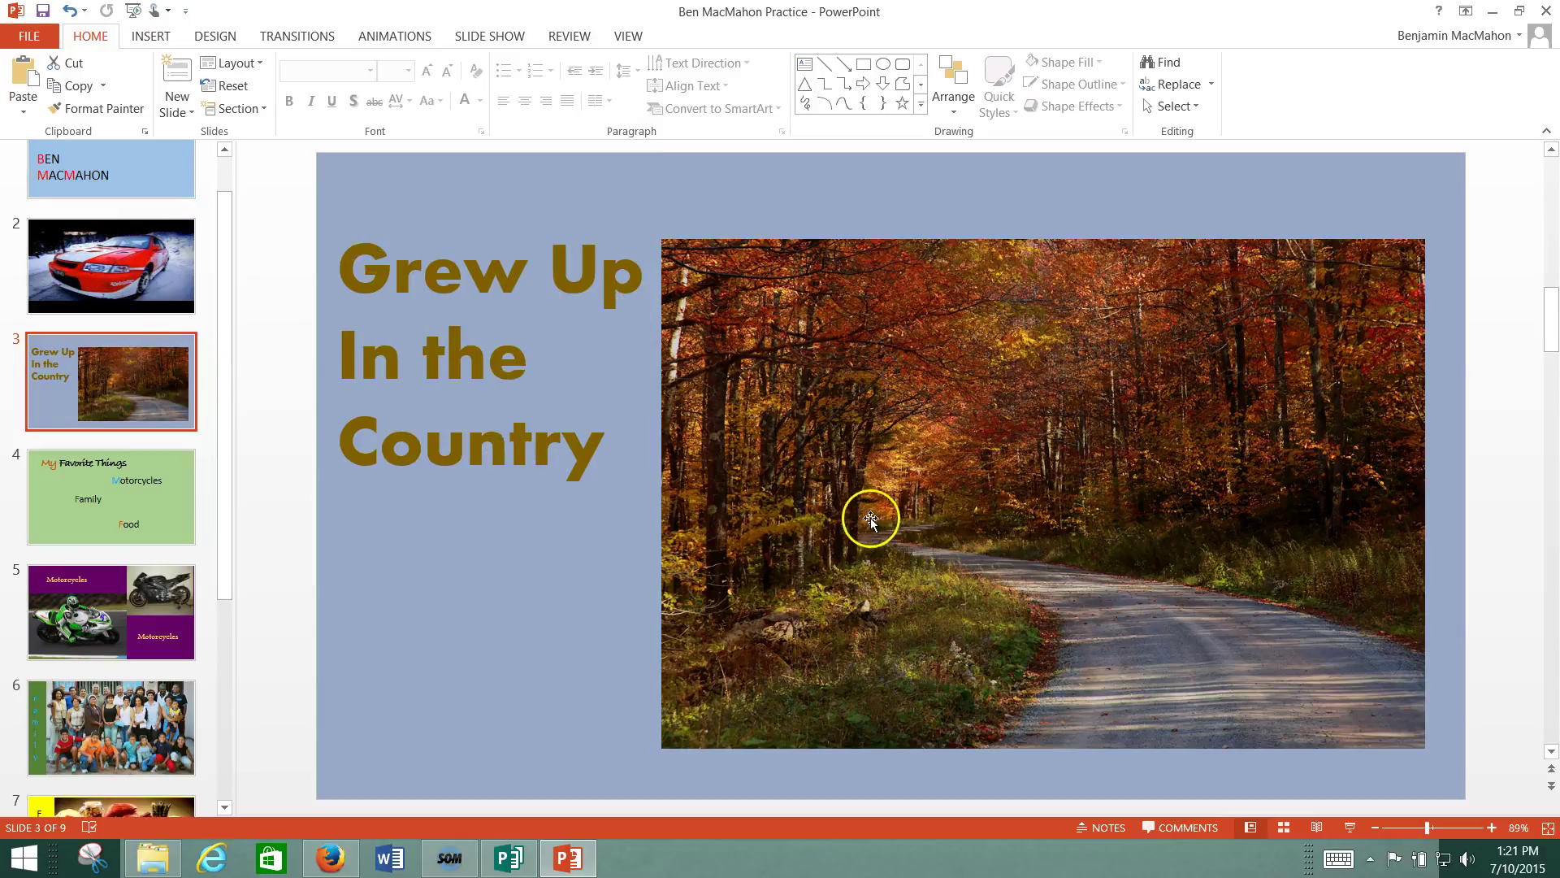
pyautogui.press('Home')
pyautogui.click(165, 449)
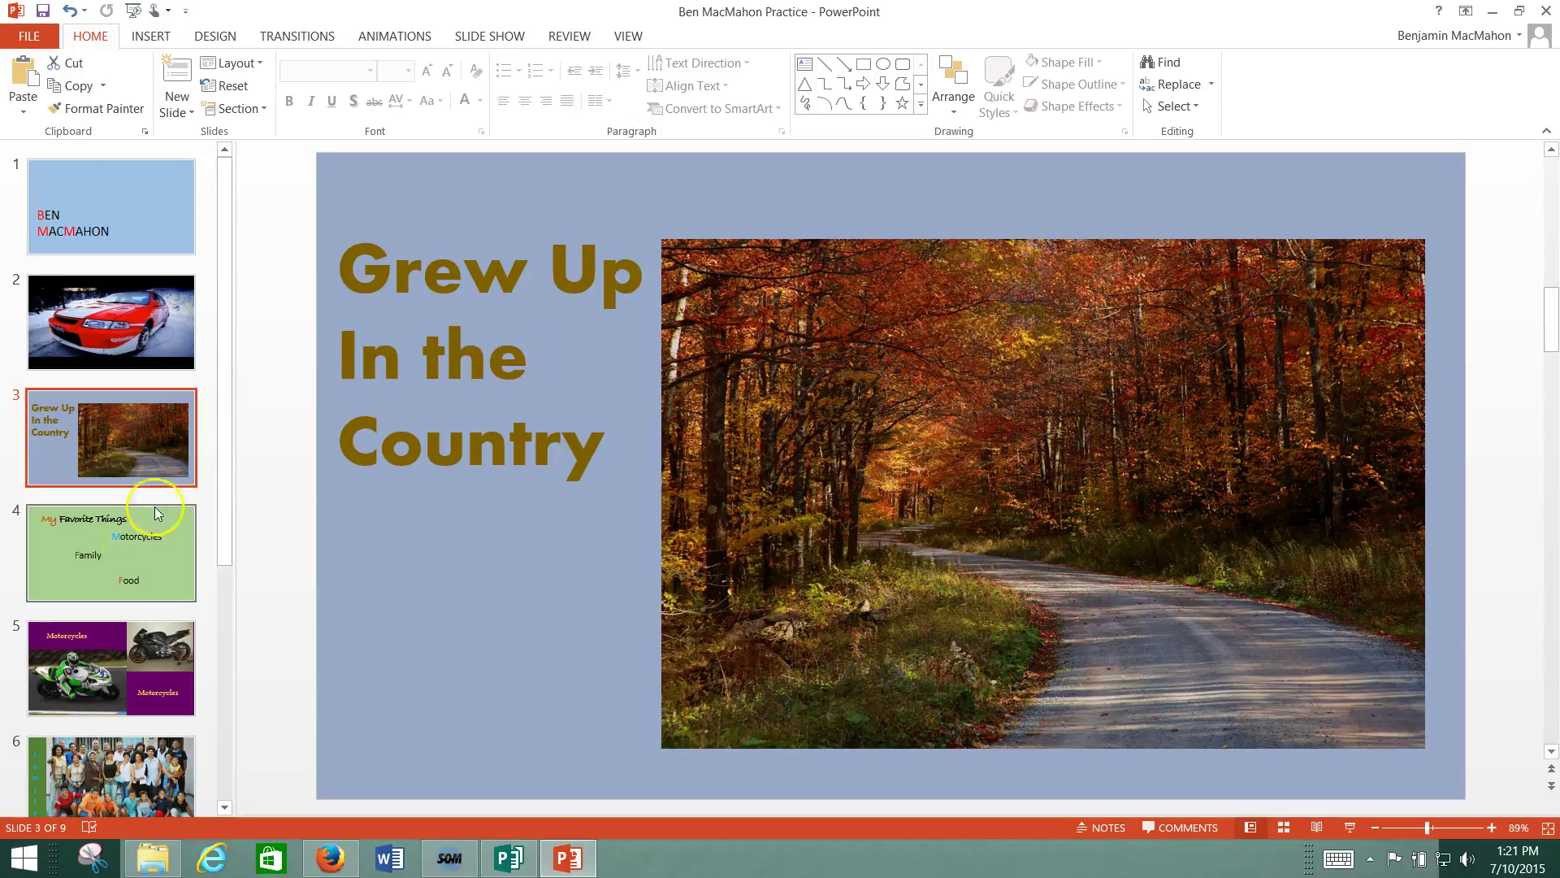
pyautogui.scroll(-2, 119, 568)
pyautogui.scroll(-2, 120, 568)
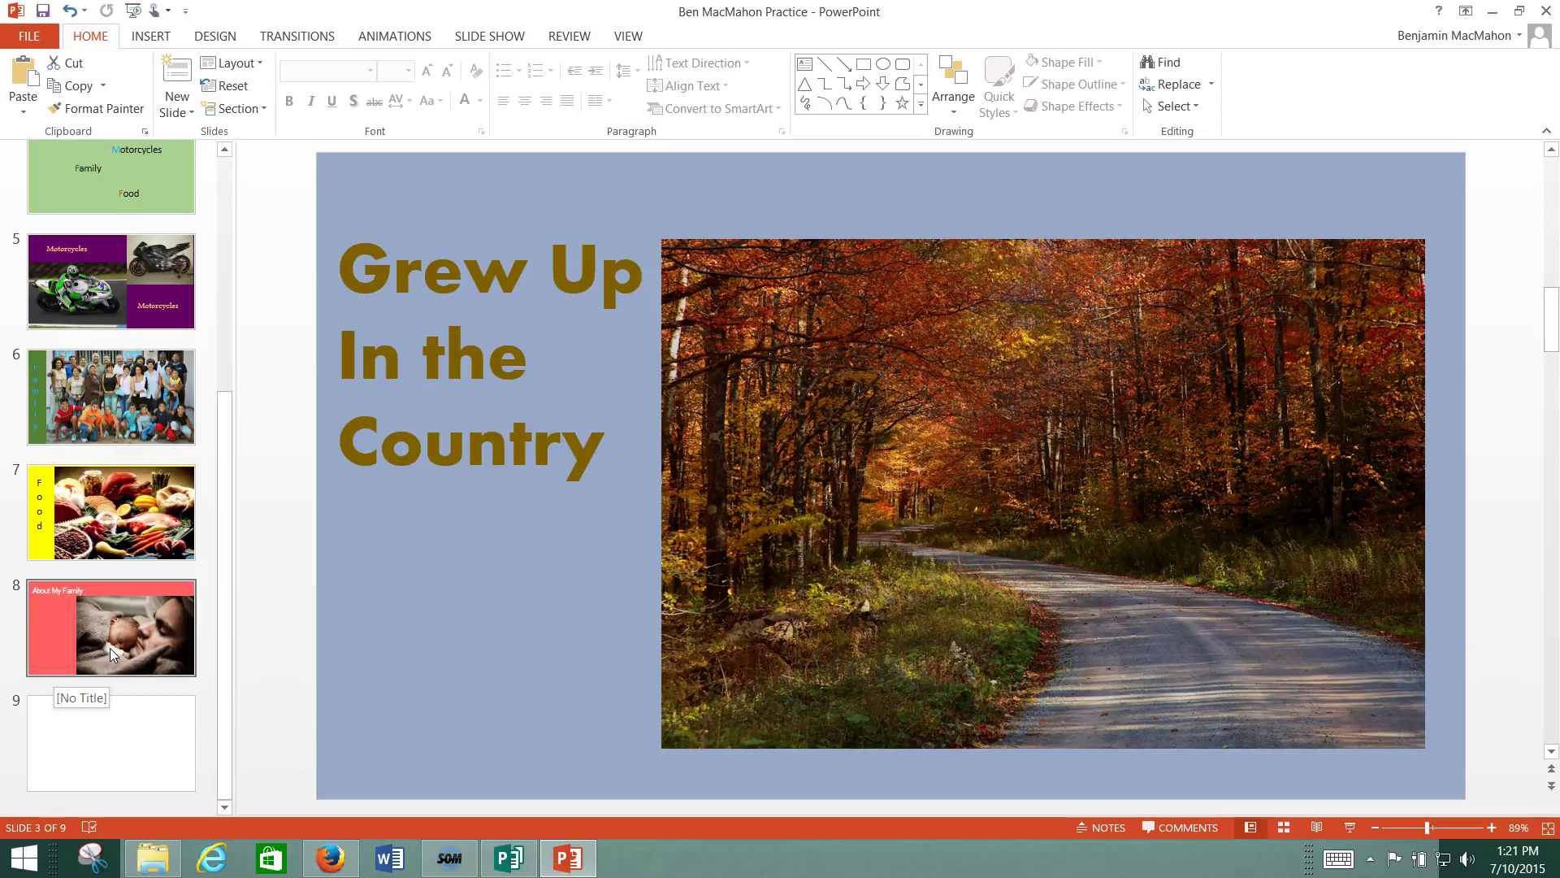
pyautogui.scroll(2, 111, 480)
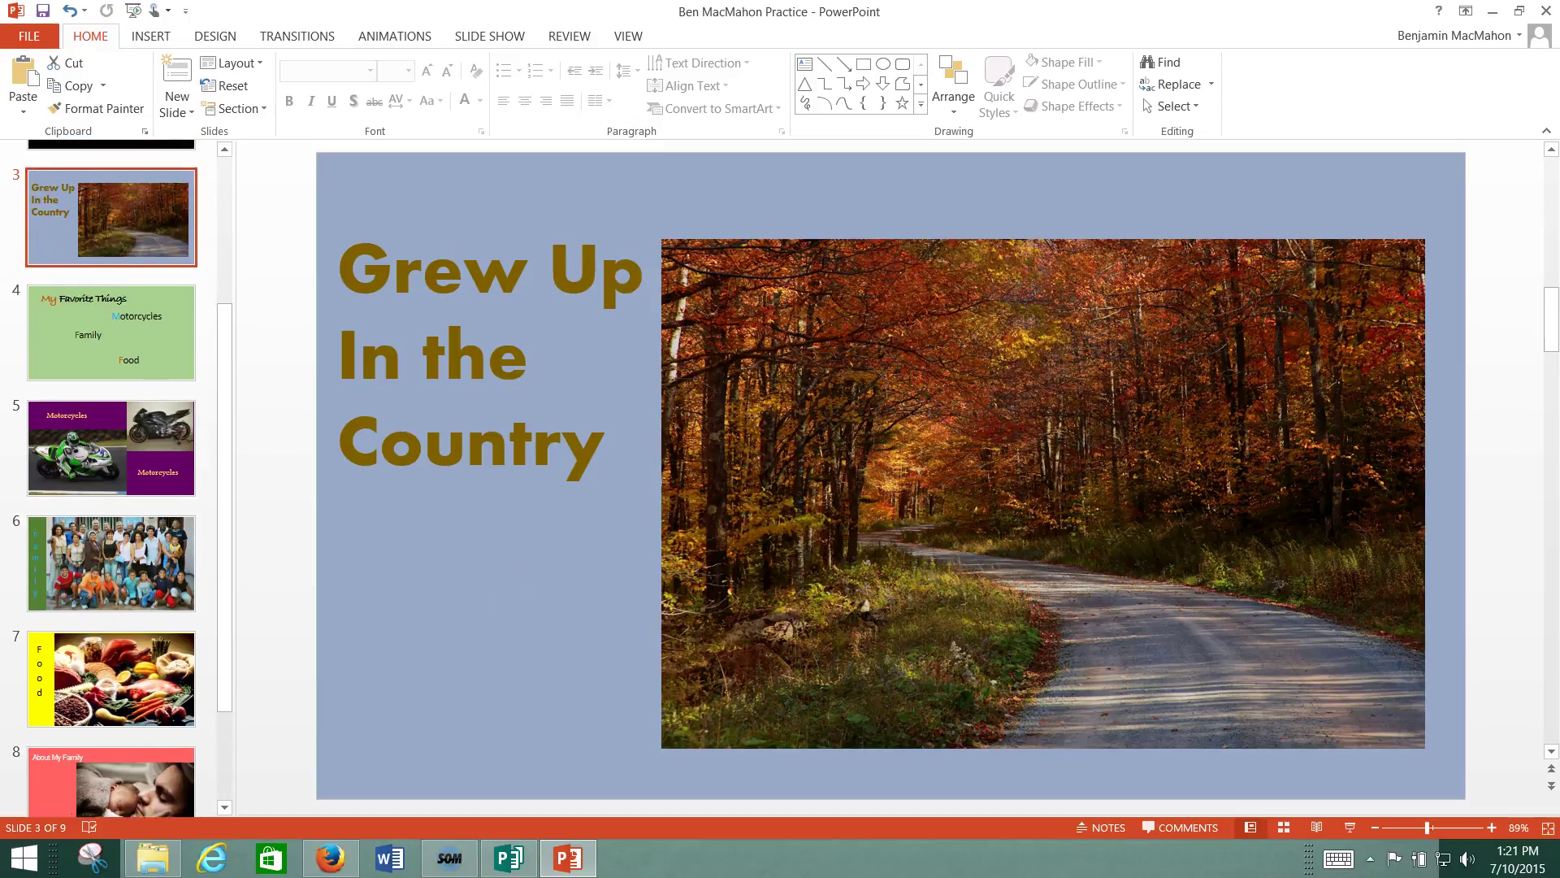
pyautogui.scroll(-2, 111, 479)
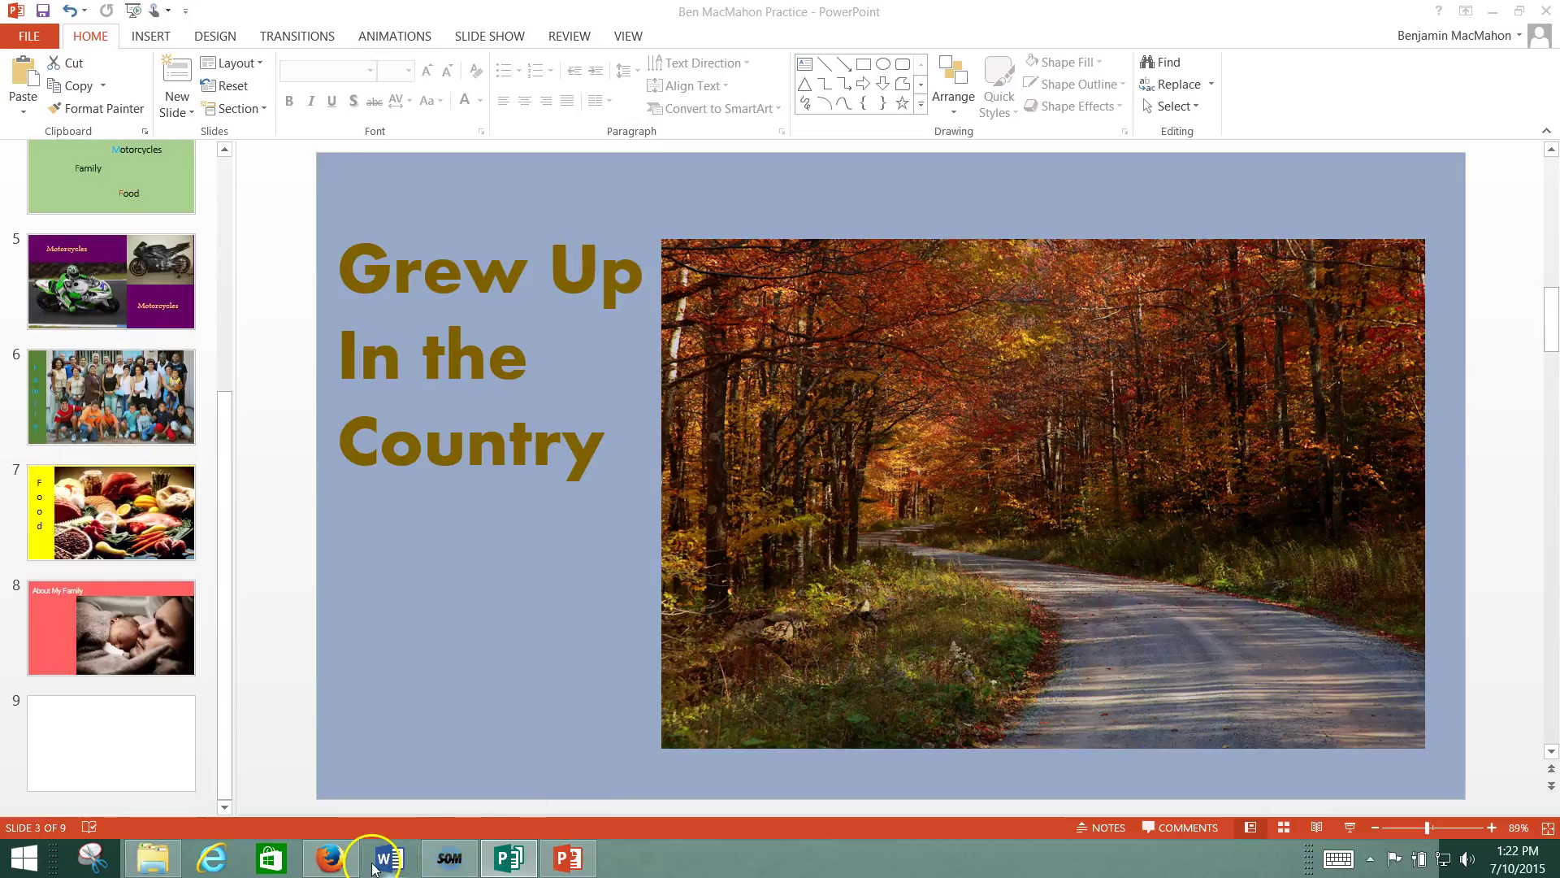
# Step: Switch to Firefox's 'Family' image results and open, then dismiss, the sleeping-baby photo's context menu
pyautogui.click(329, 861)
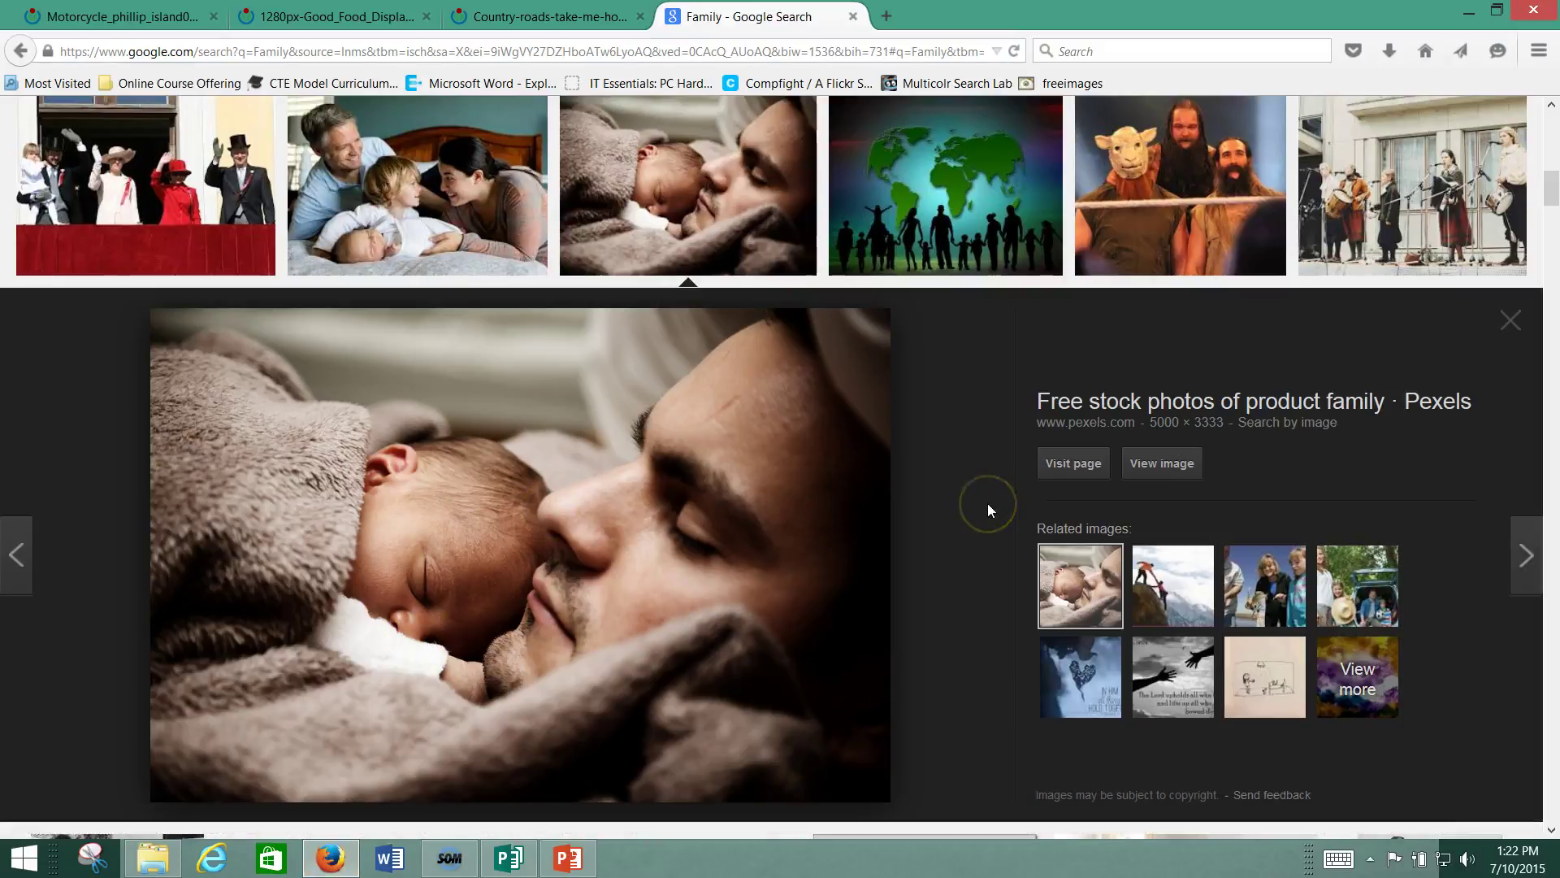
pyautogui.rightClick(606, 232)
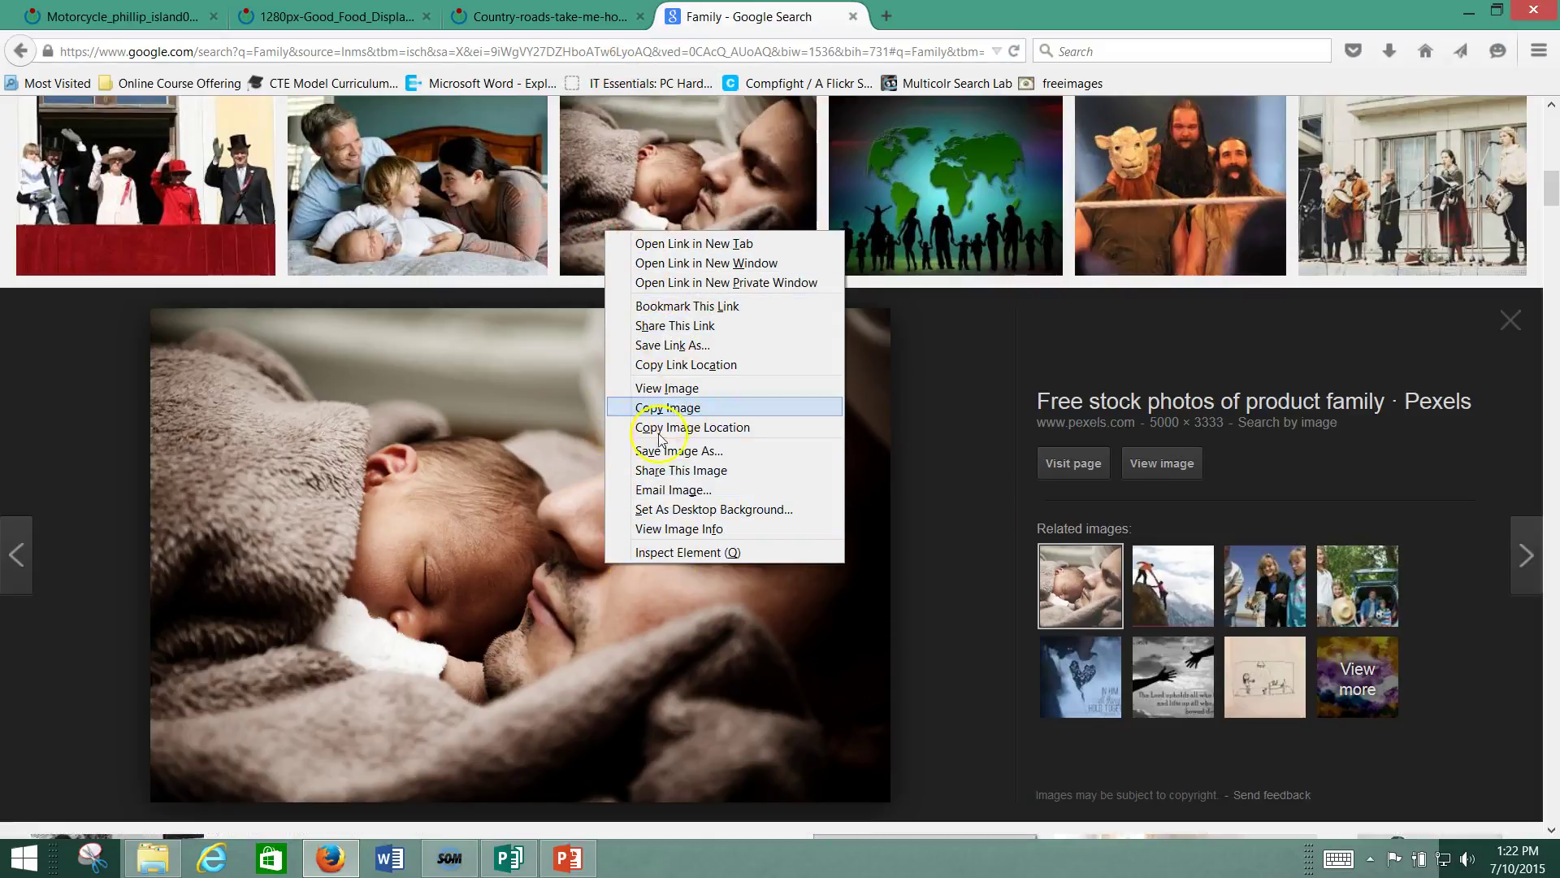
pyautogui.click(941, 440)
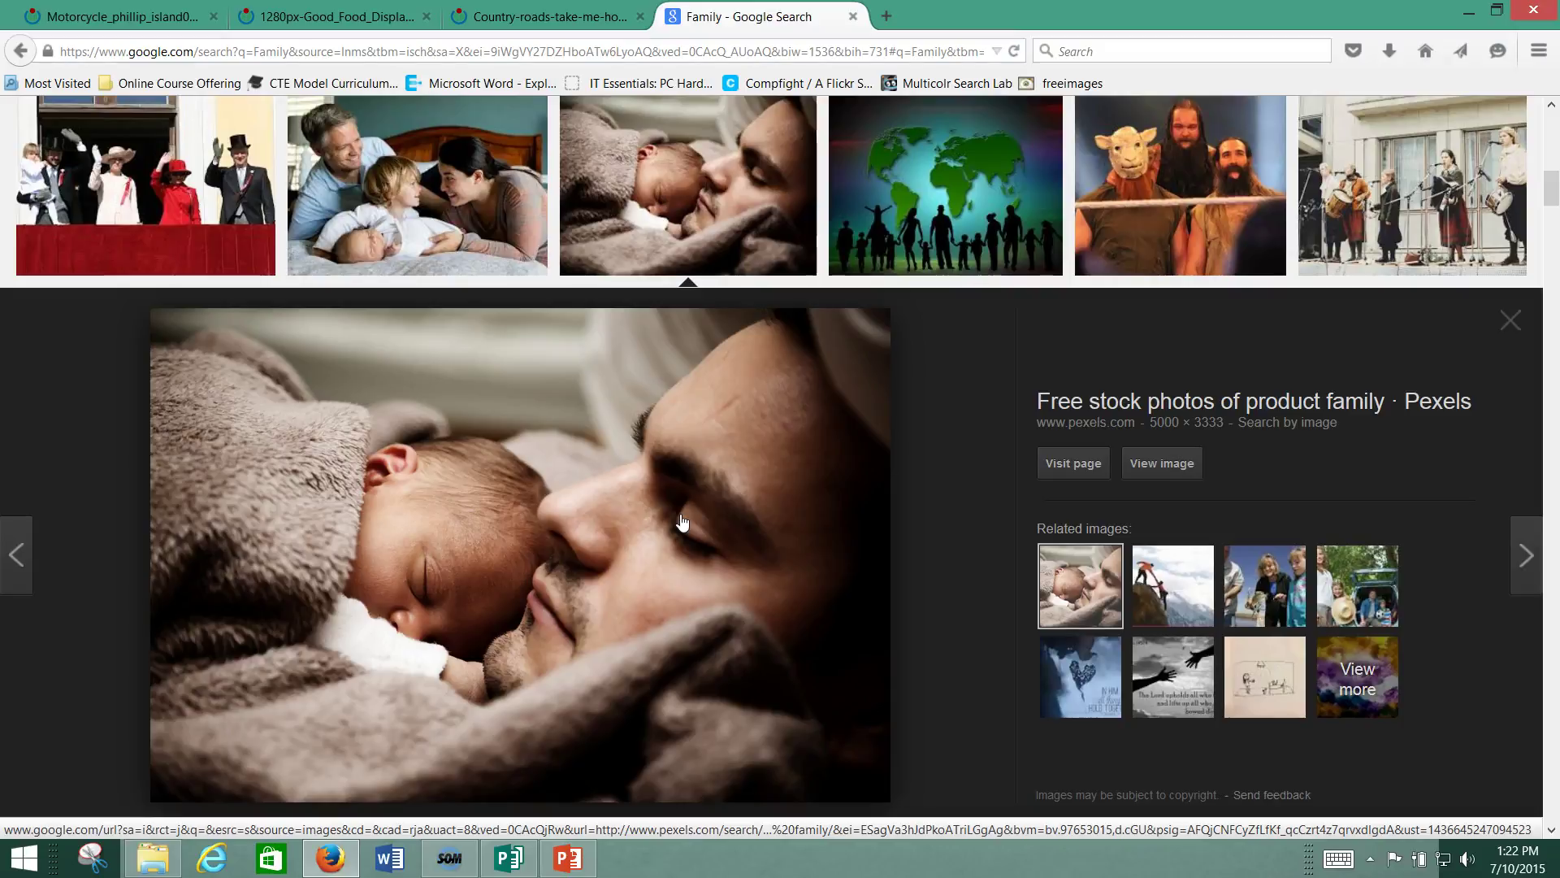
pyautogui.moveTo(349, 868)
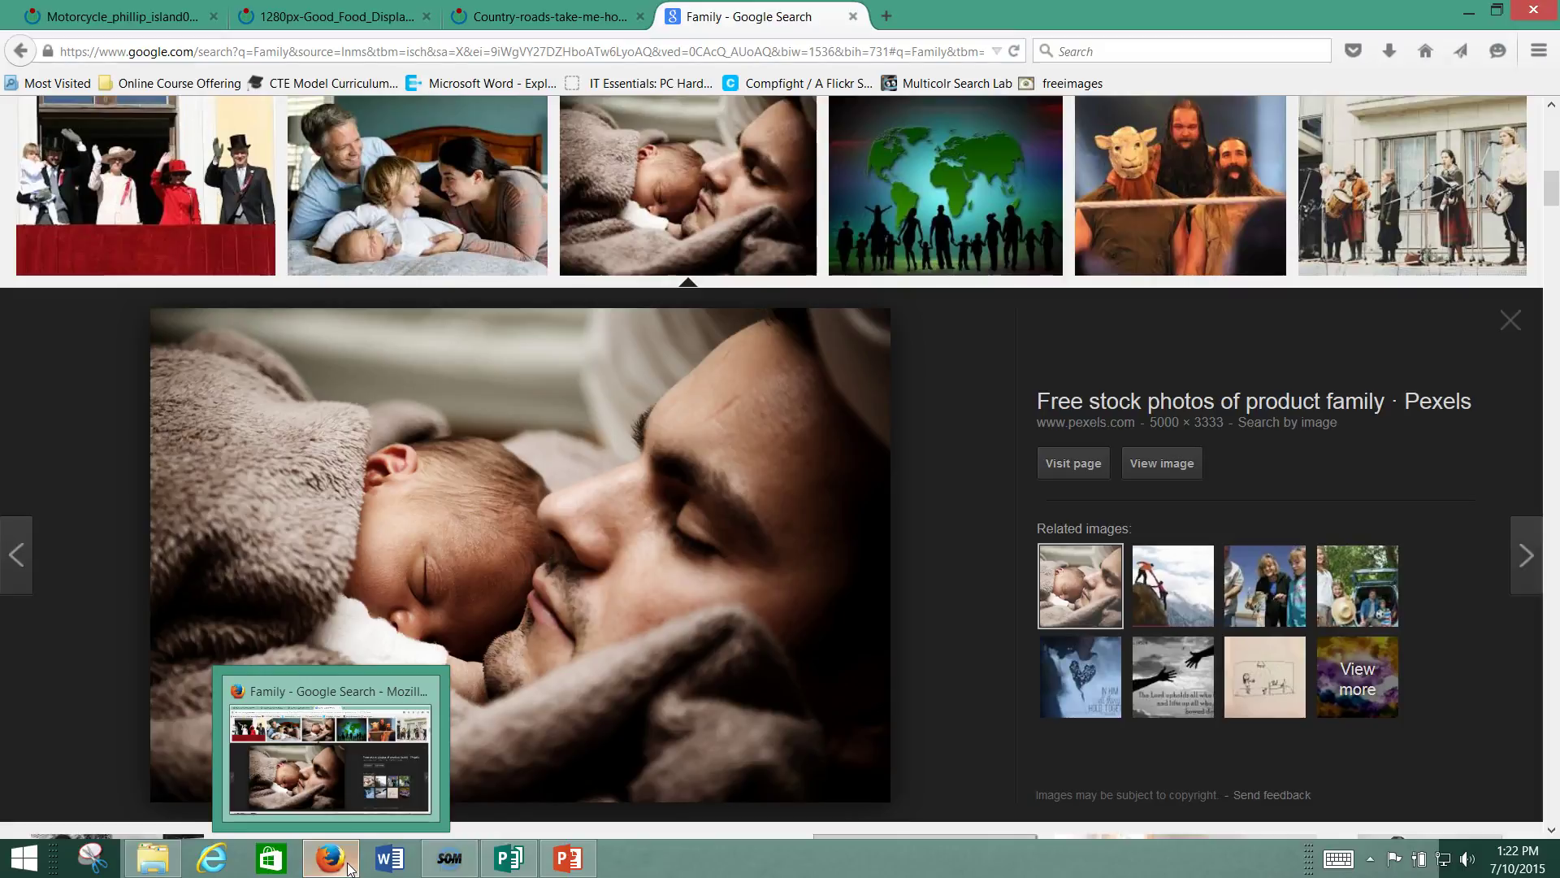
# Step: Paste the captured 'Family' search-results screenshot onto blank slide 9
pyautogui.click(568, 858)
pyautogui.click(61, 757)
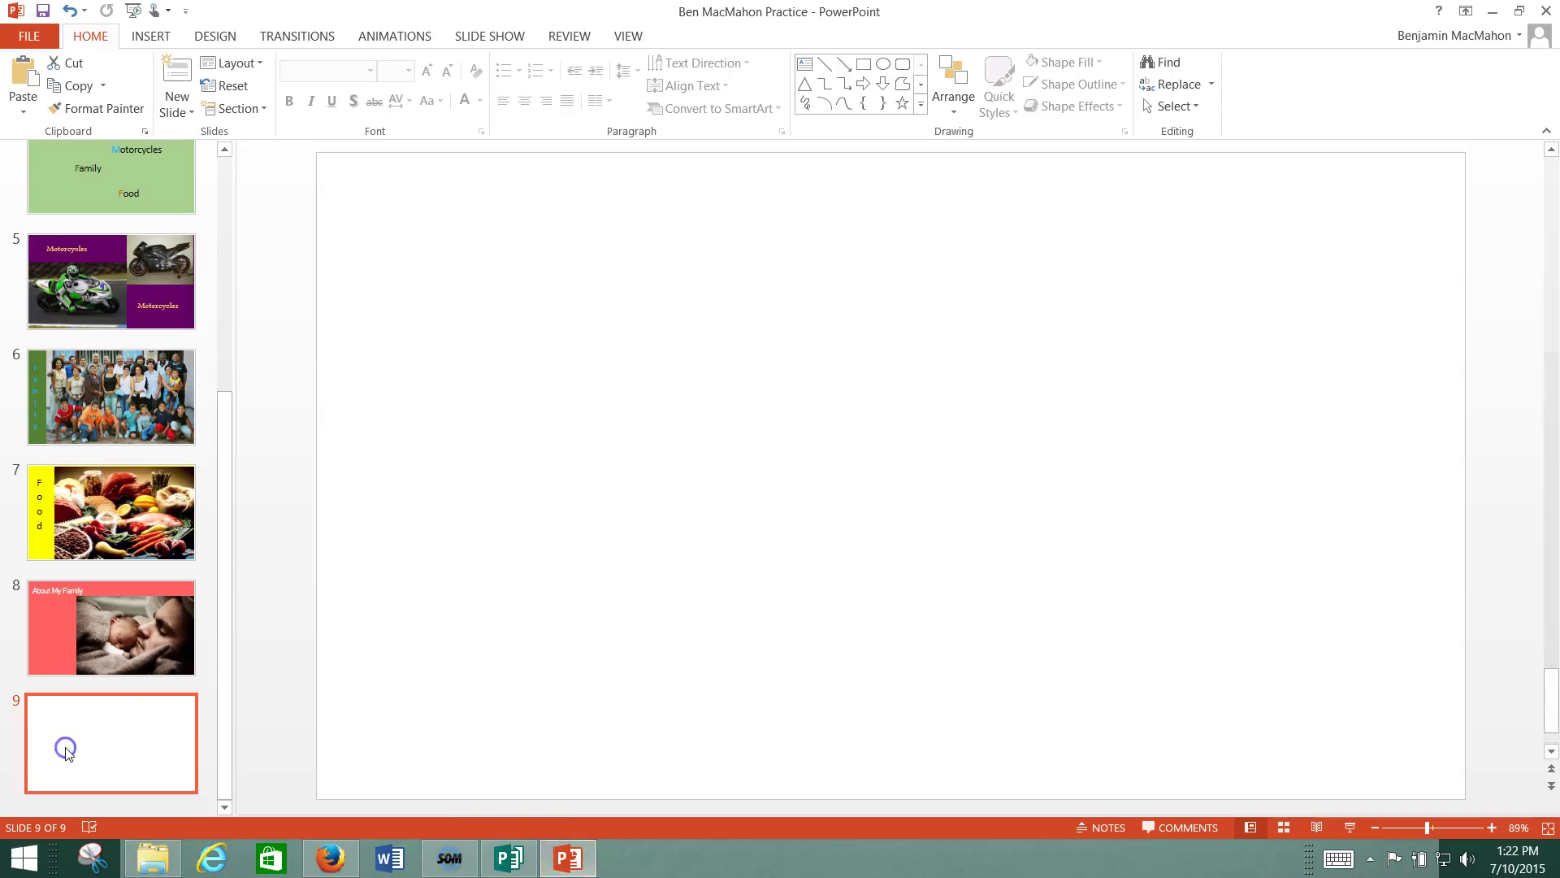
pyautogui.rightClick(728, 480)
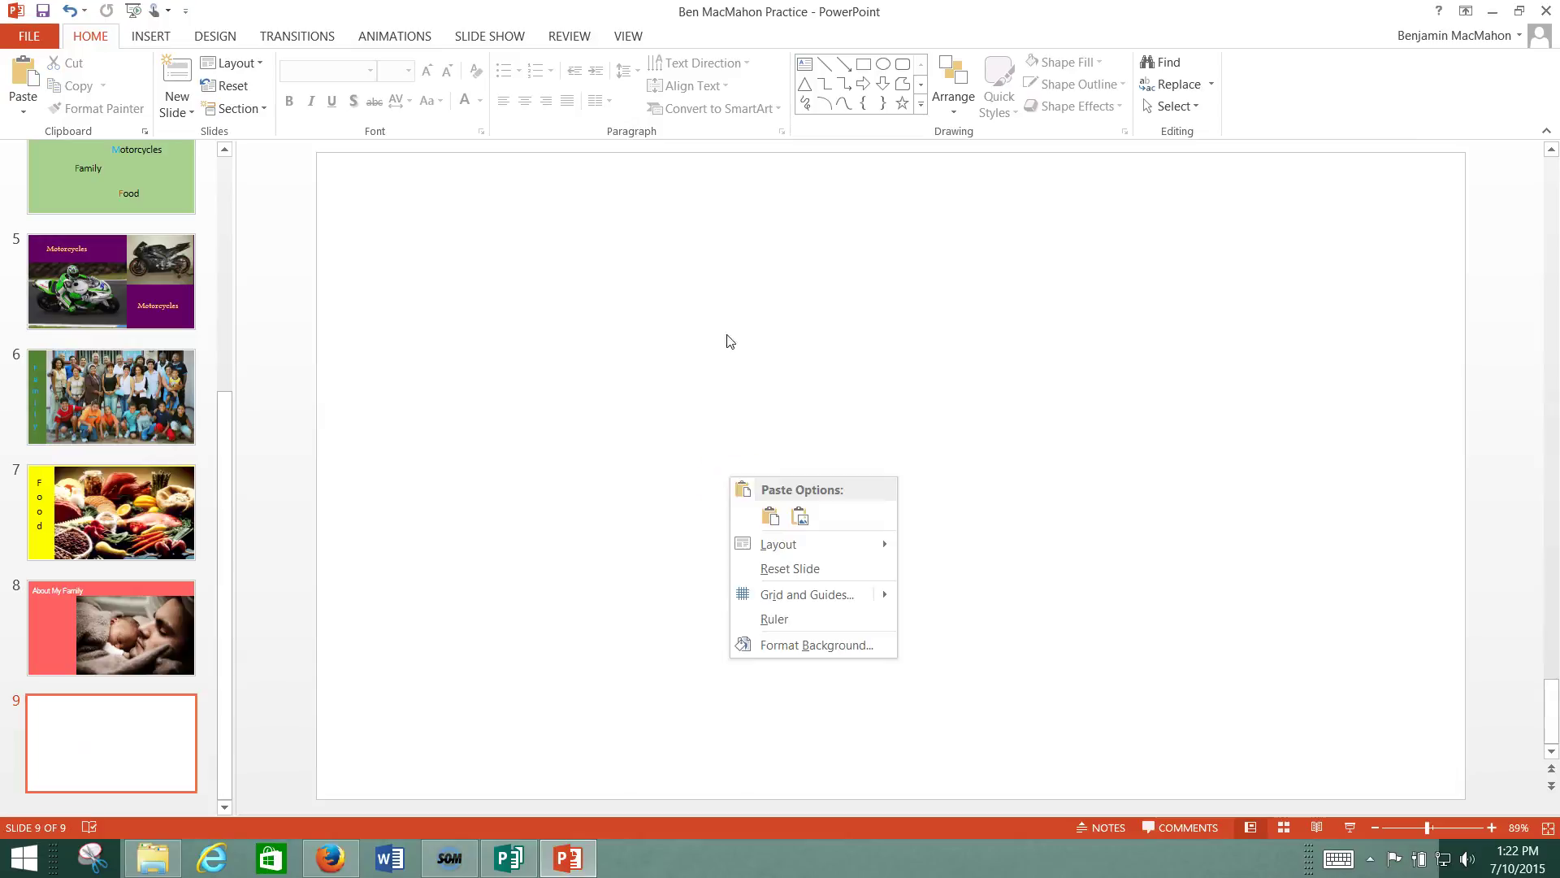
pyautogui.click(769, 516)
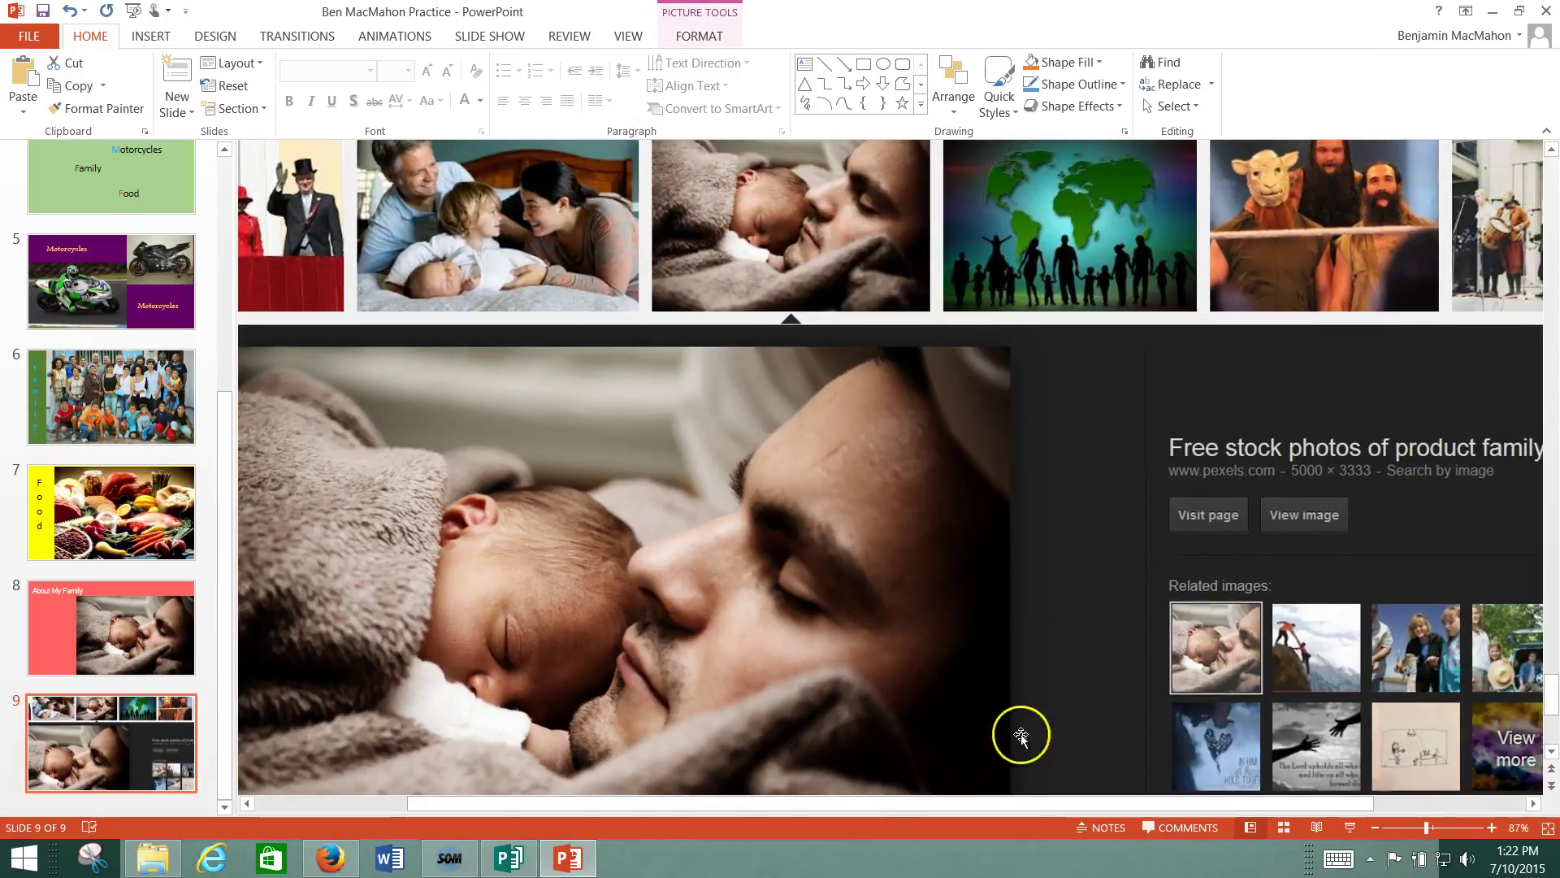
pyautogui.moveTo(983, 807); pyautogui.dragTo(485, 801)
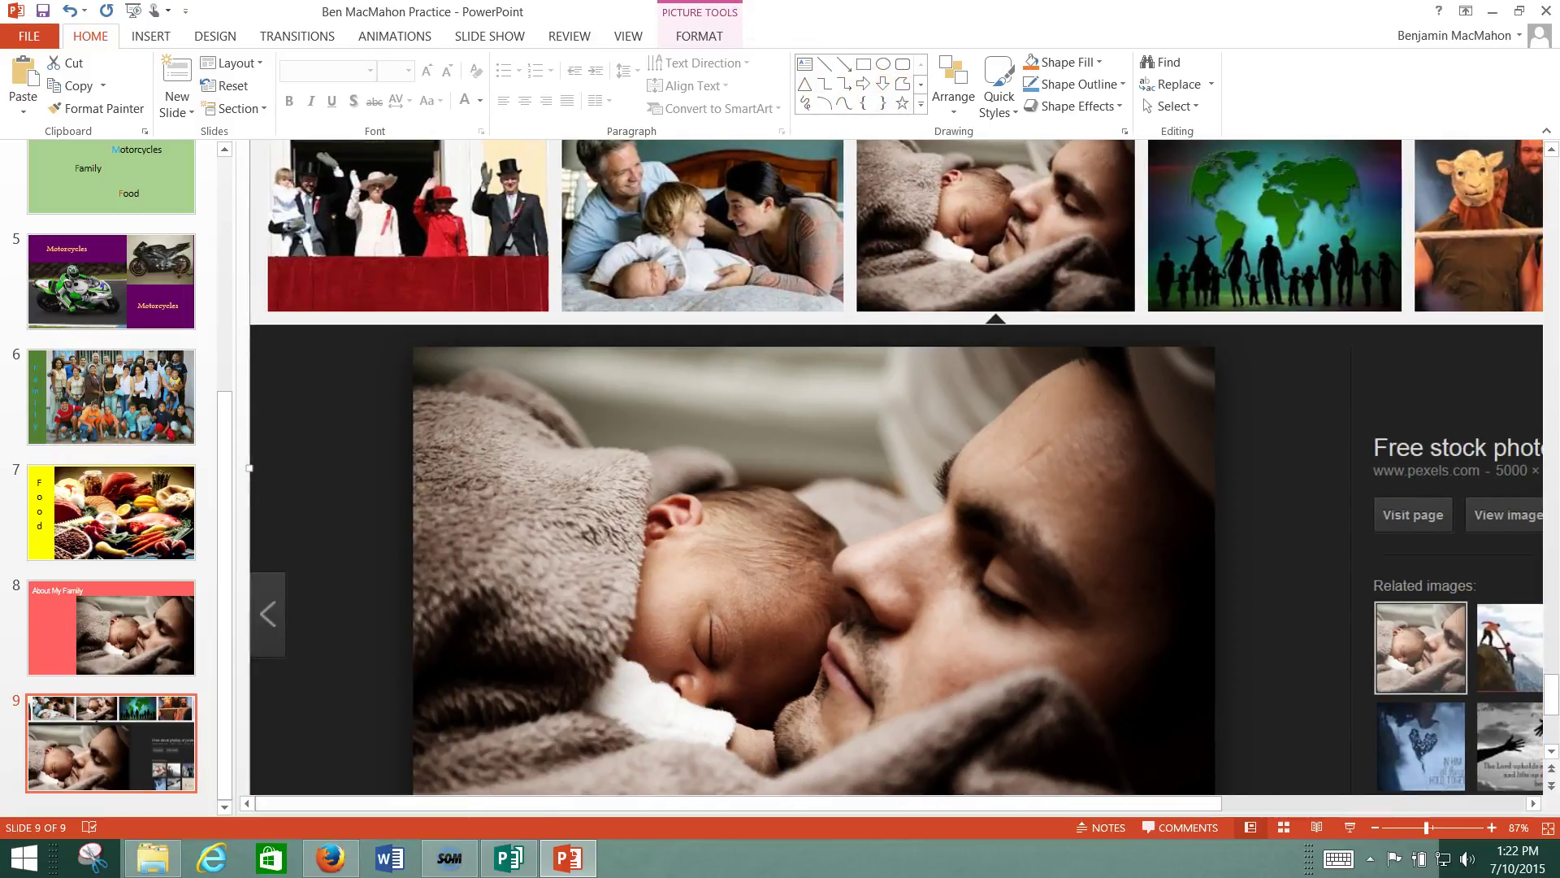
# Step: Crop the screenshot's left and right sides to about 9.78" wide around the family photo
pyautogui.click(699, 14)
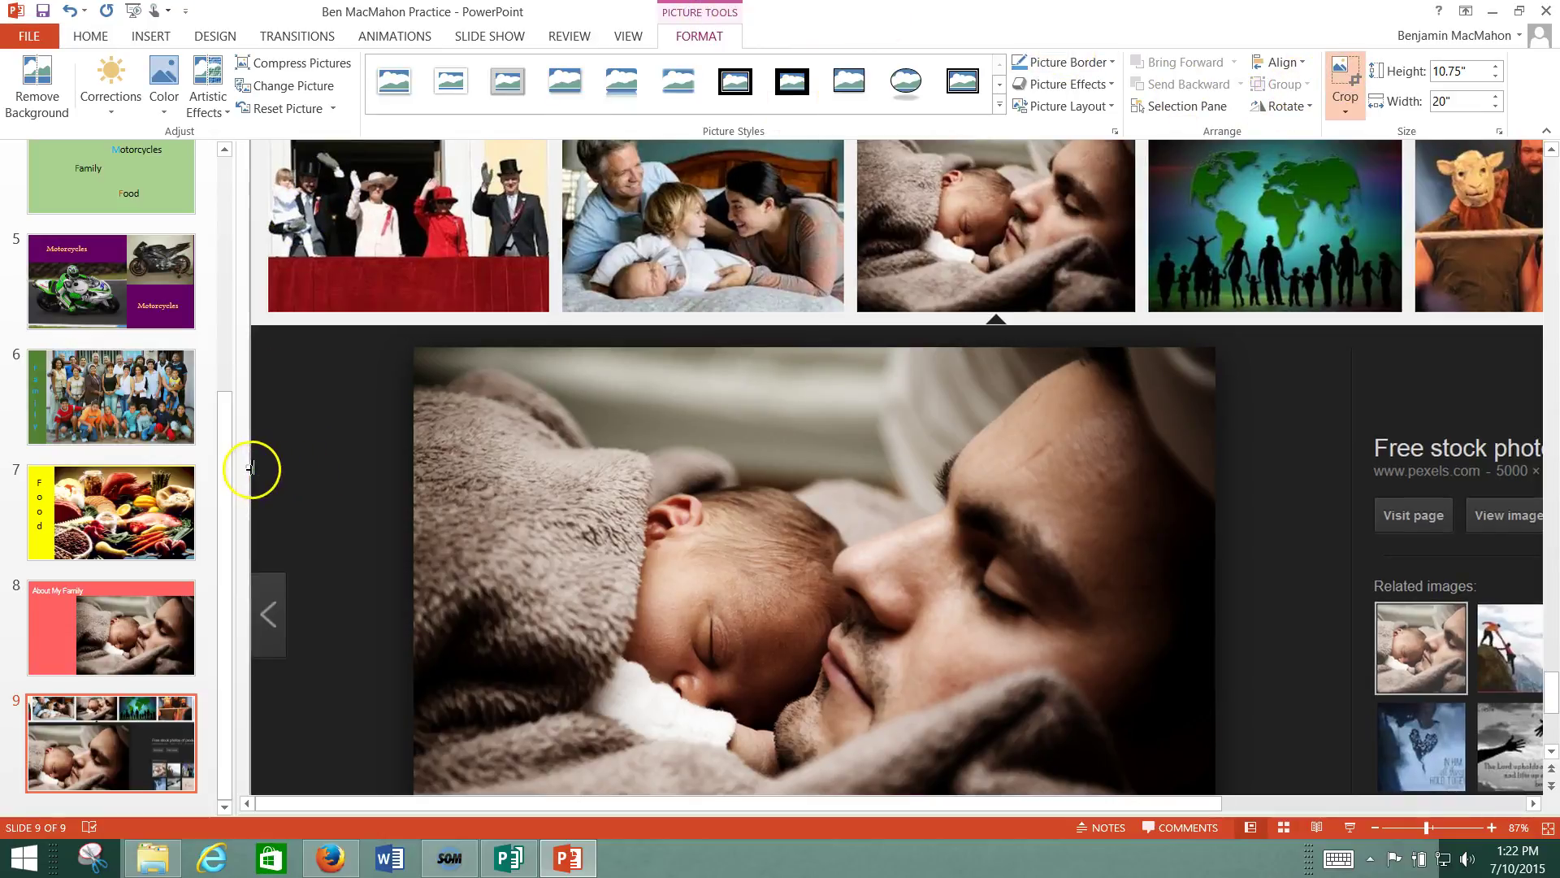
pyautogui.moveTo(252, 468); pyautogui.dragTo(415, 479)
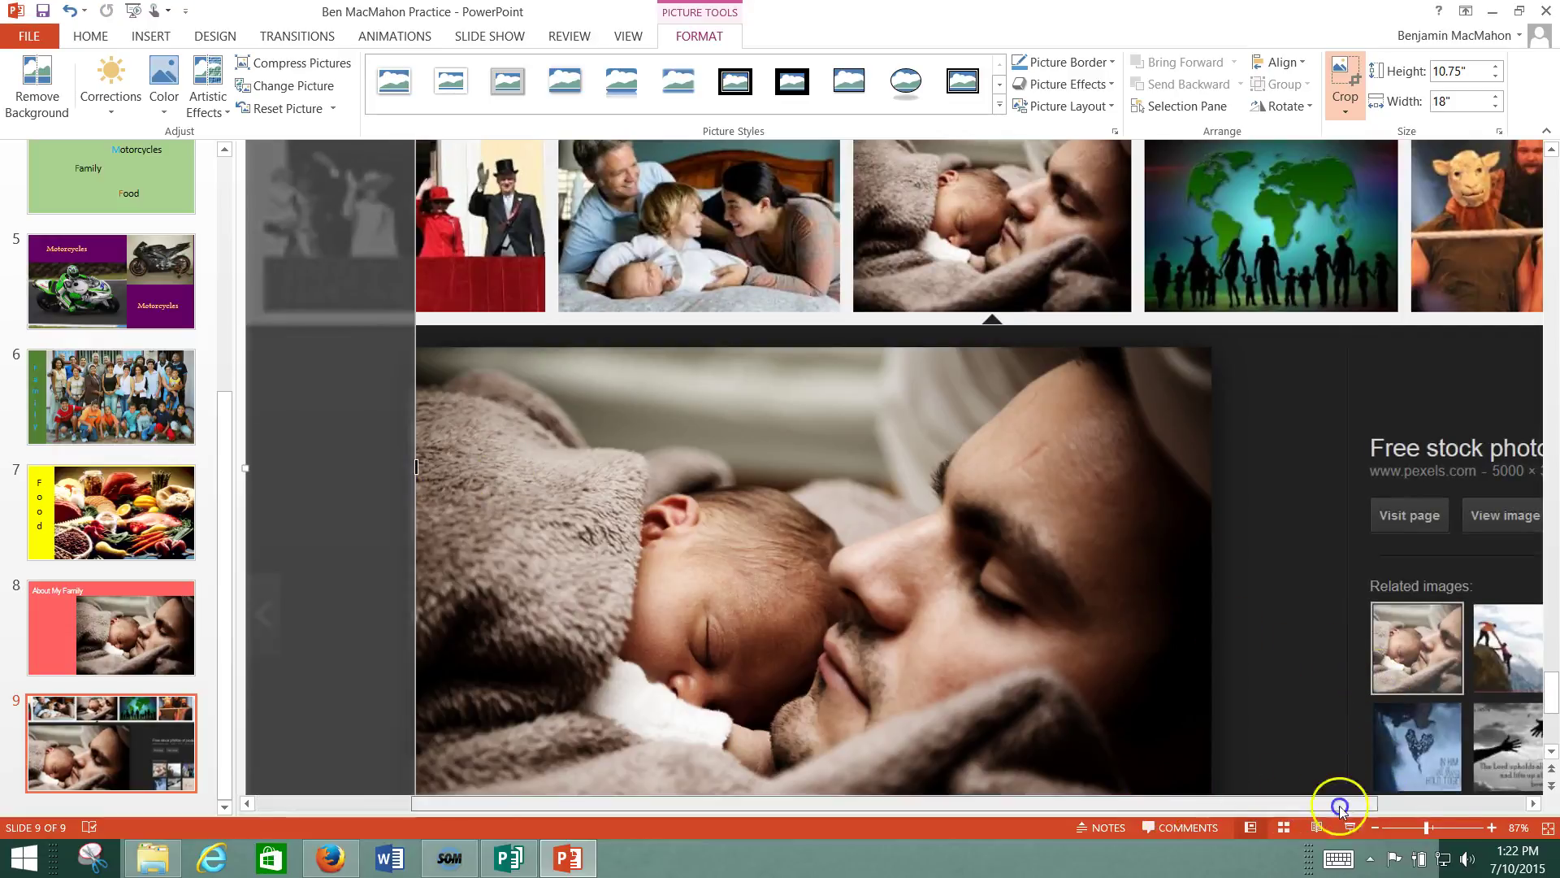
pyautogui.click(1497, 808)
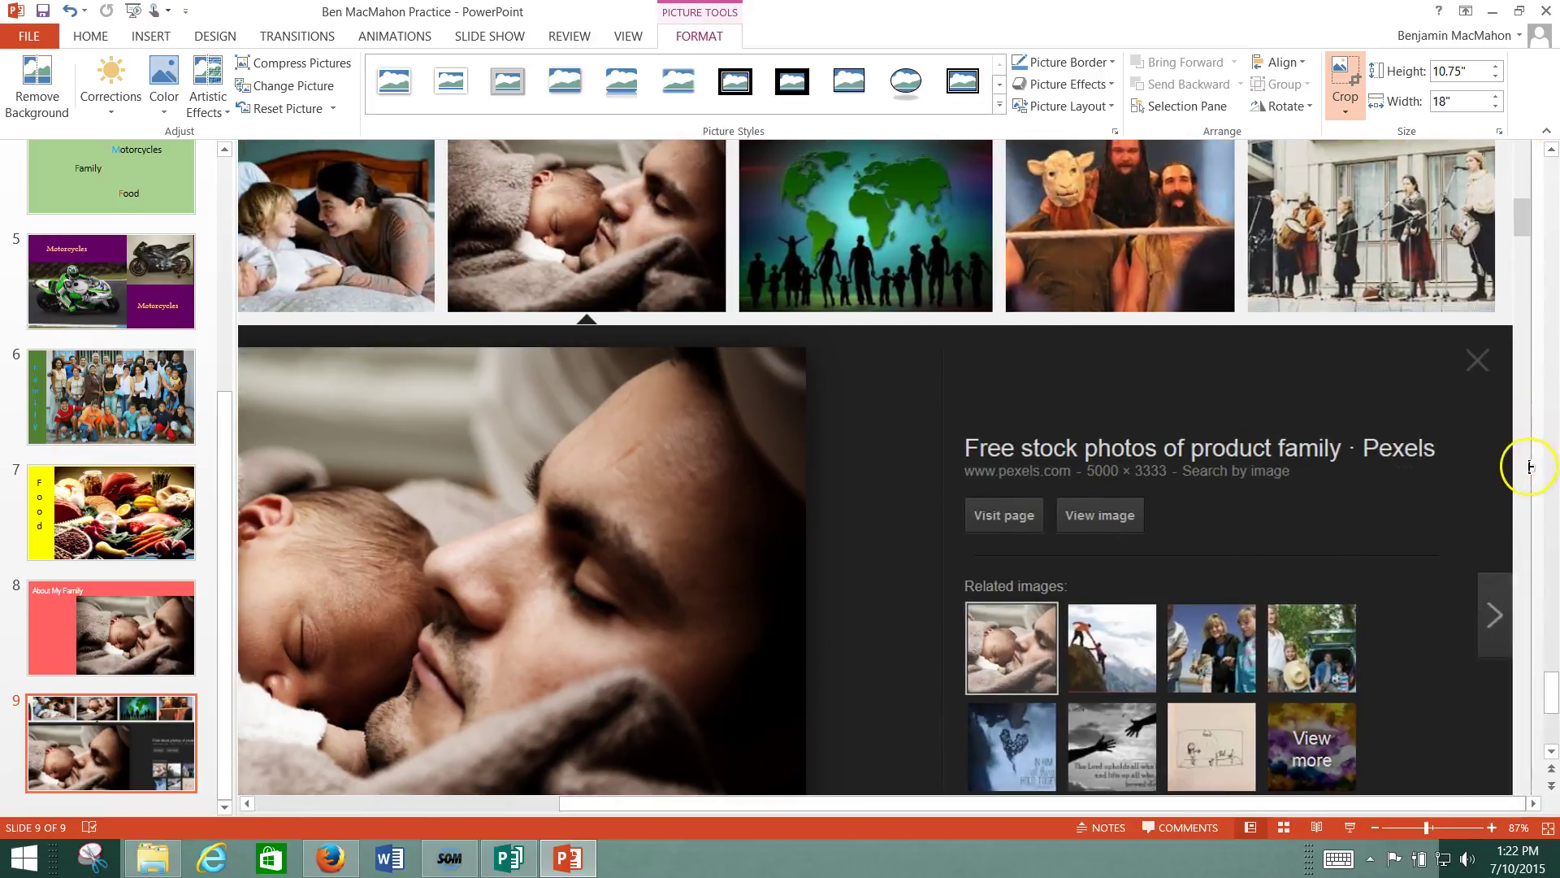
pyautogui.moveTo(1407, 466); pyautogui.dragTo(832, 467)
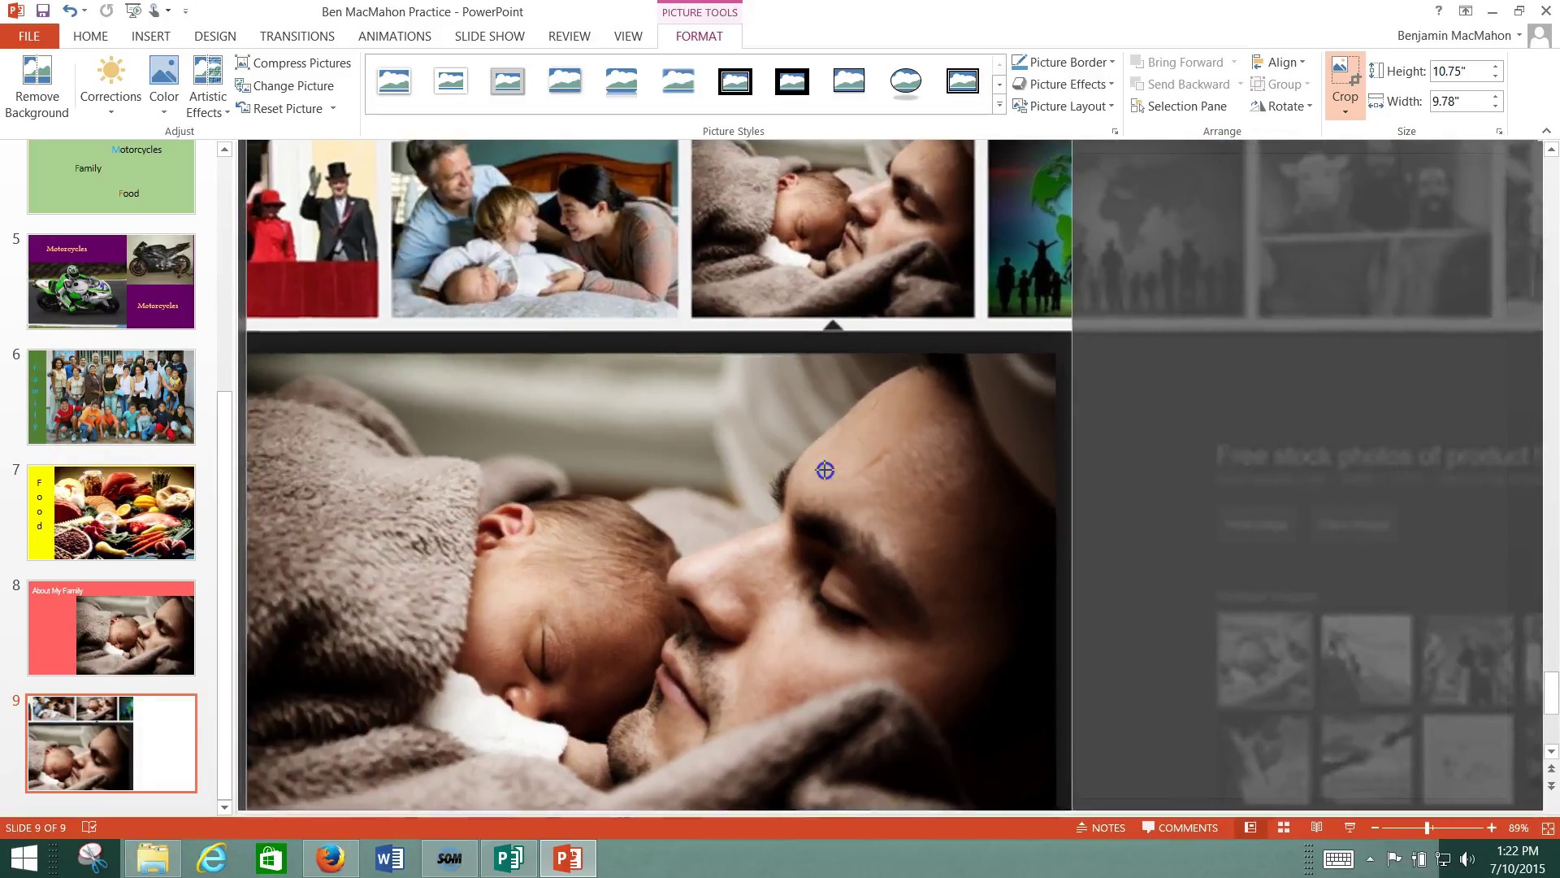
pyautogui.moveTo(928, 484); pyautogui.dragTo(1093, 505)
pyautogui.scroll(3, 777, 390)
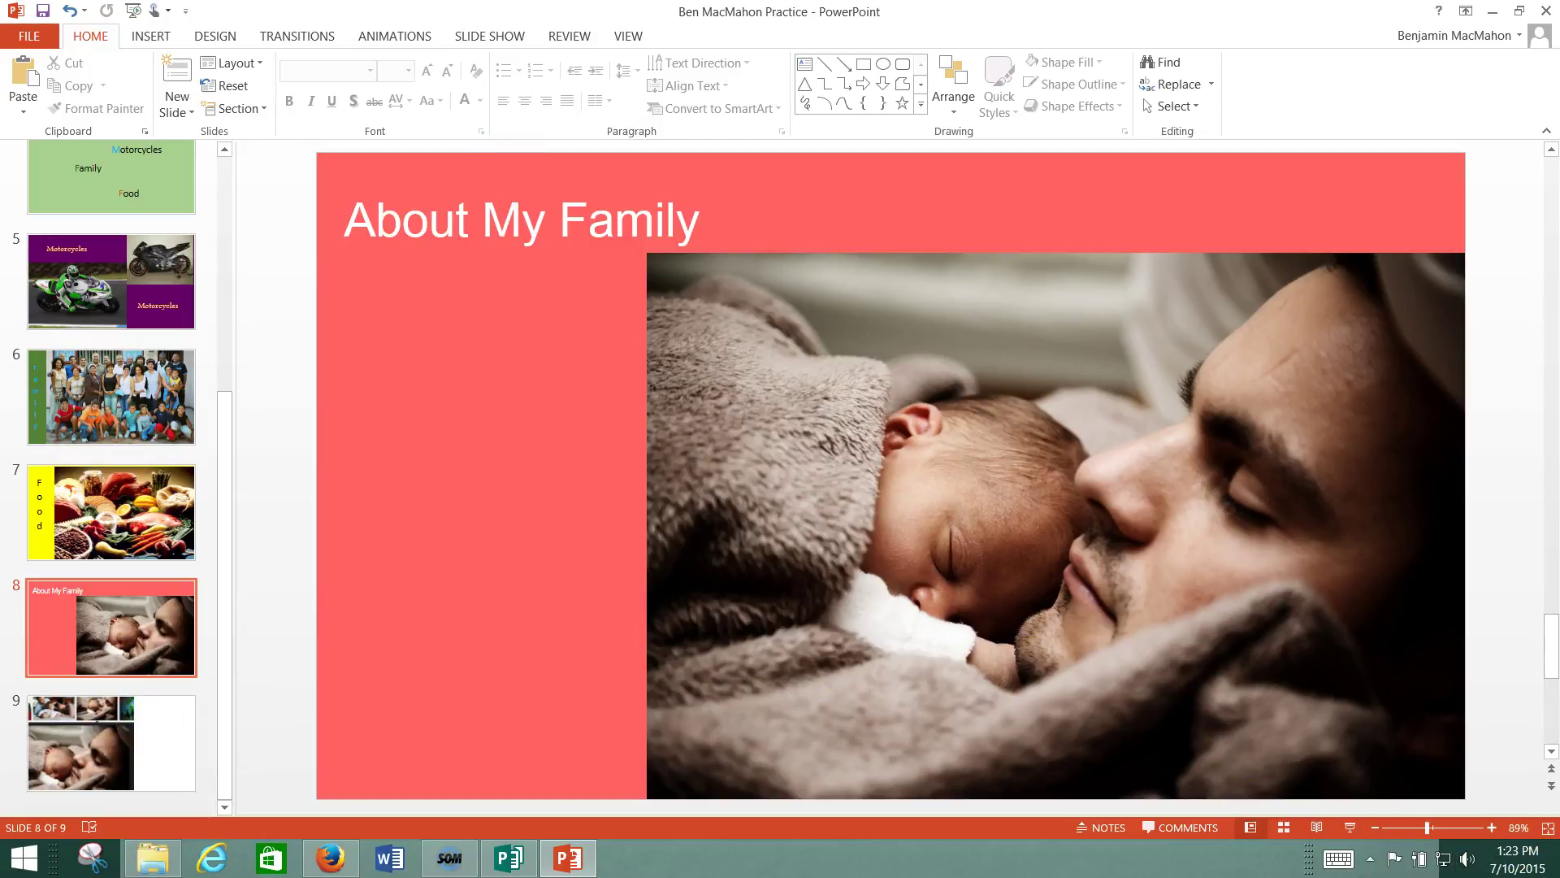
# Step: Minimize PowerPoint and open Firefox's downloads list, which shows no downloads
pyautogui.click(1500, 12)
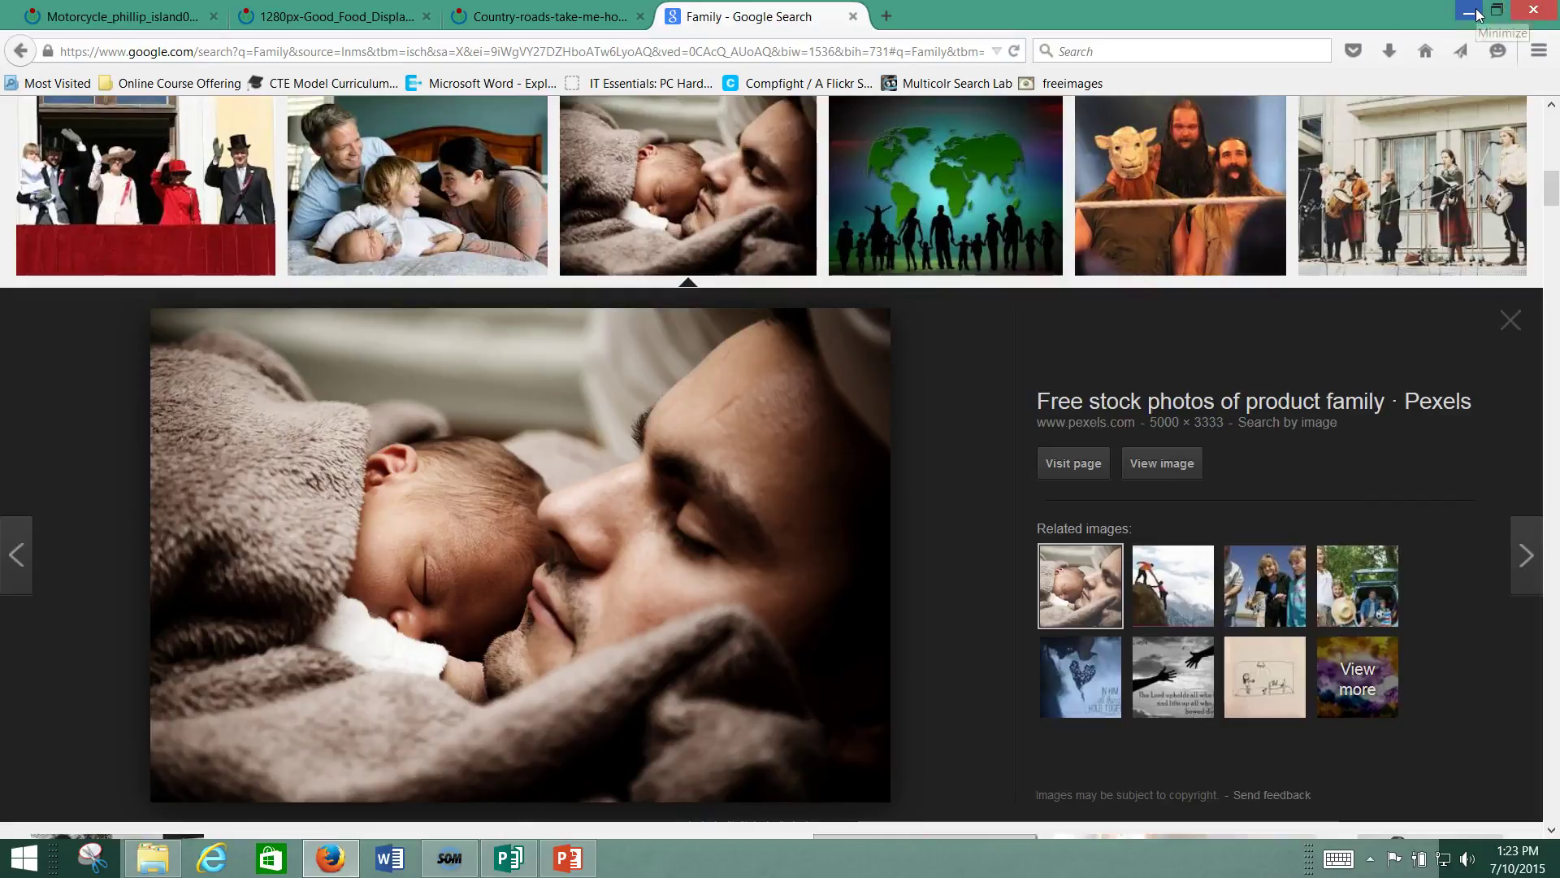
pyautogui.click(1391, 52)
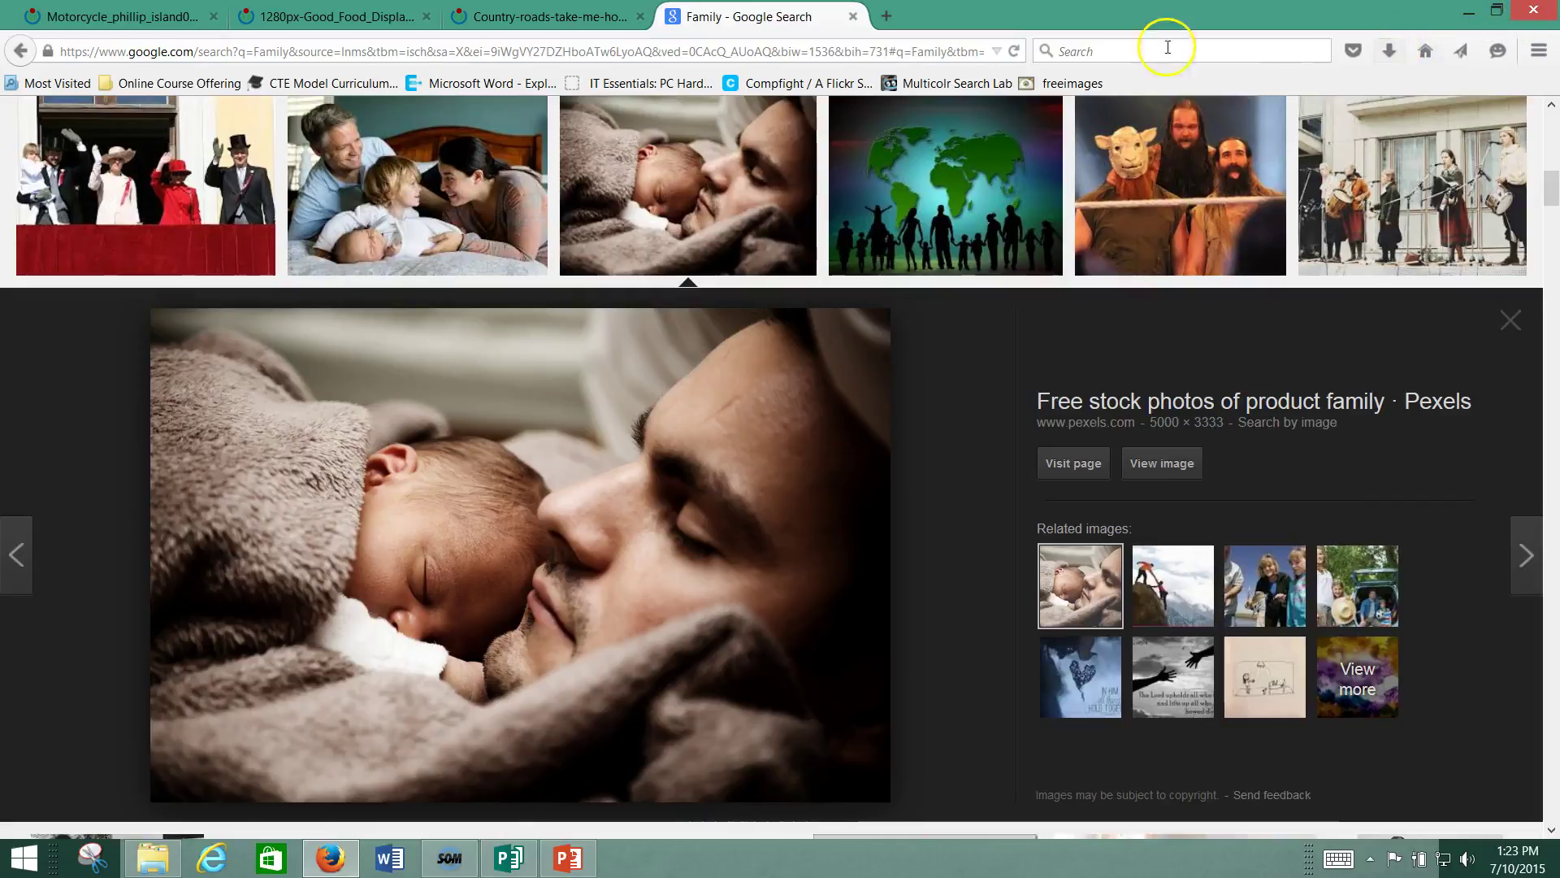
pyautogui.click(1394, 52)
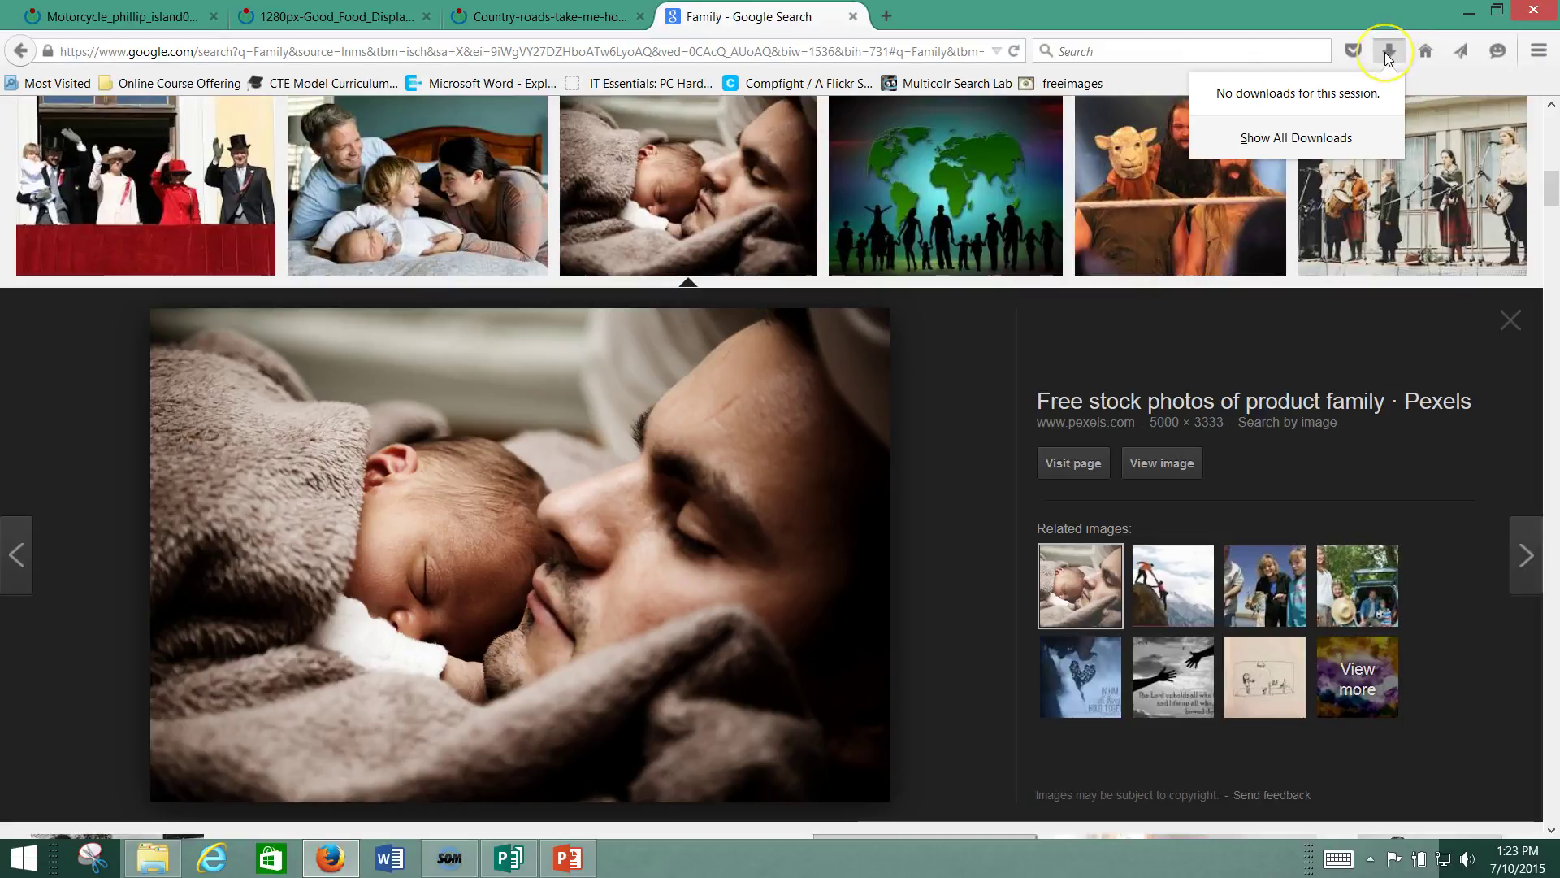
pyautogui.click(1359, 96)
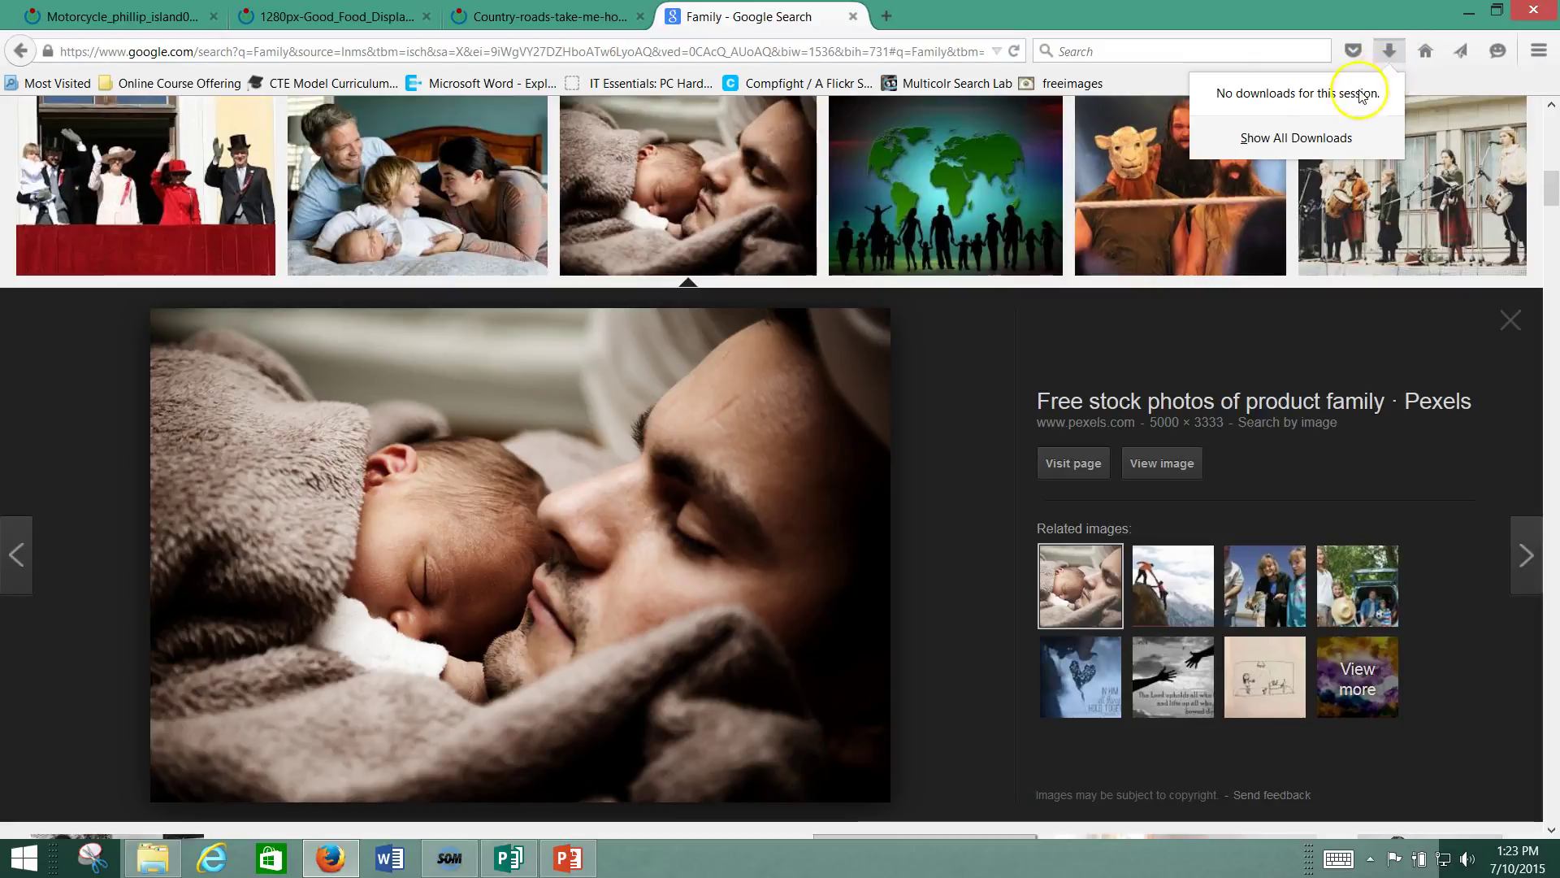
# Step: Minimize Firefox, view the 28 items in File Explorer's Downloads folder, then minimize Explorer
pyautogui.click(1467, 10)
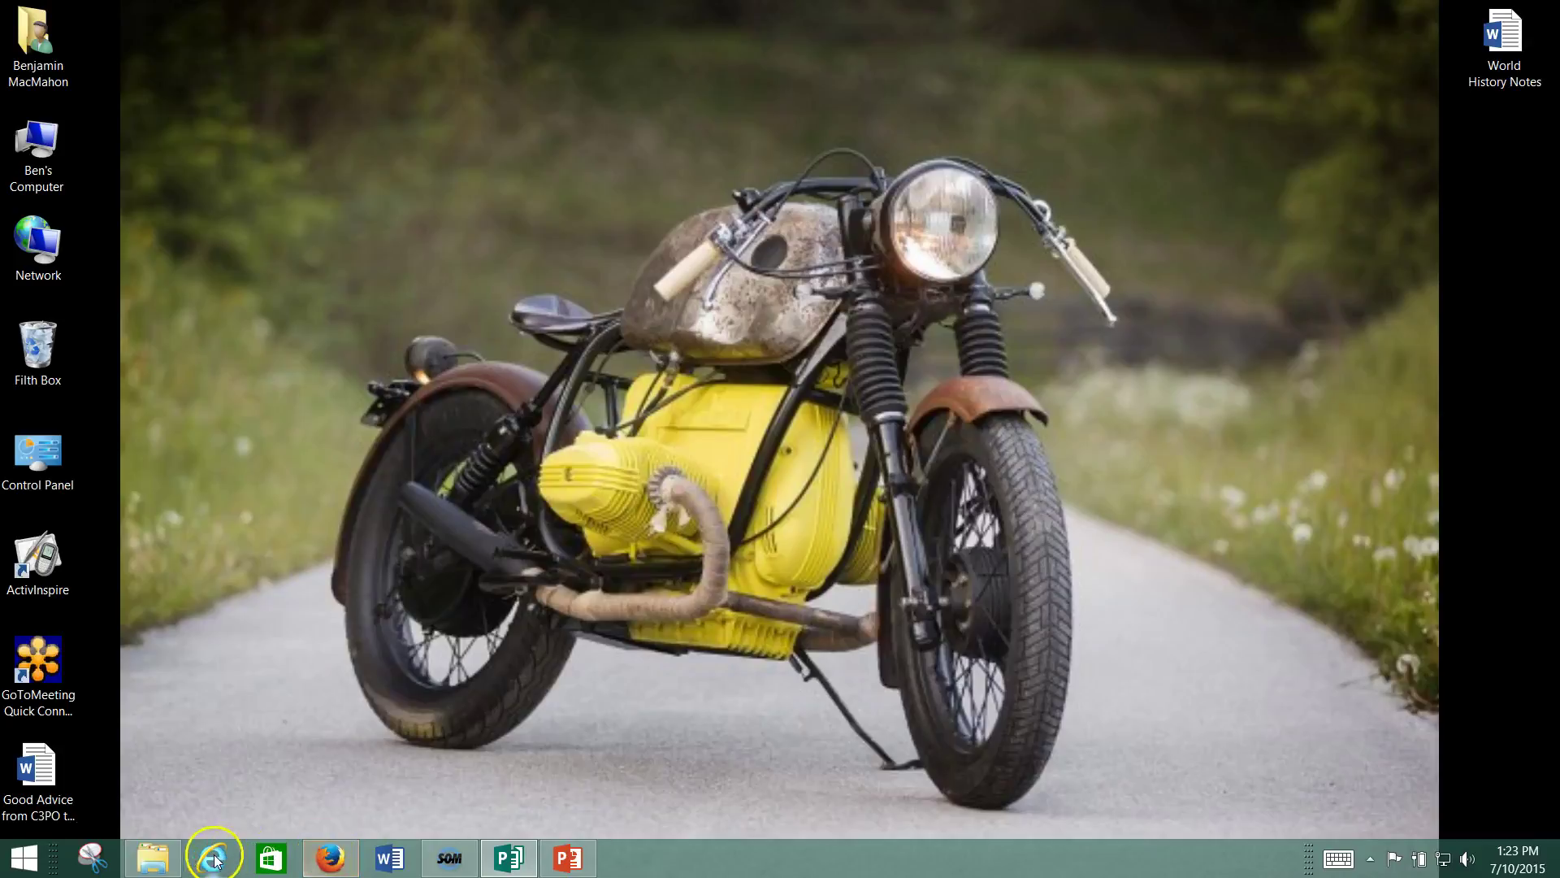
pyautogui.click(154, 859)
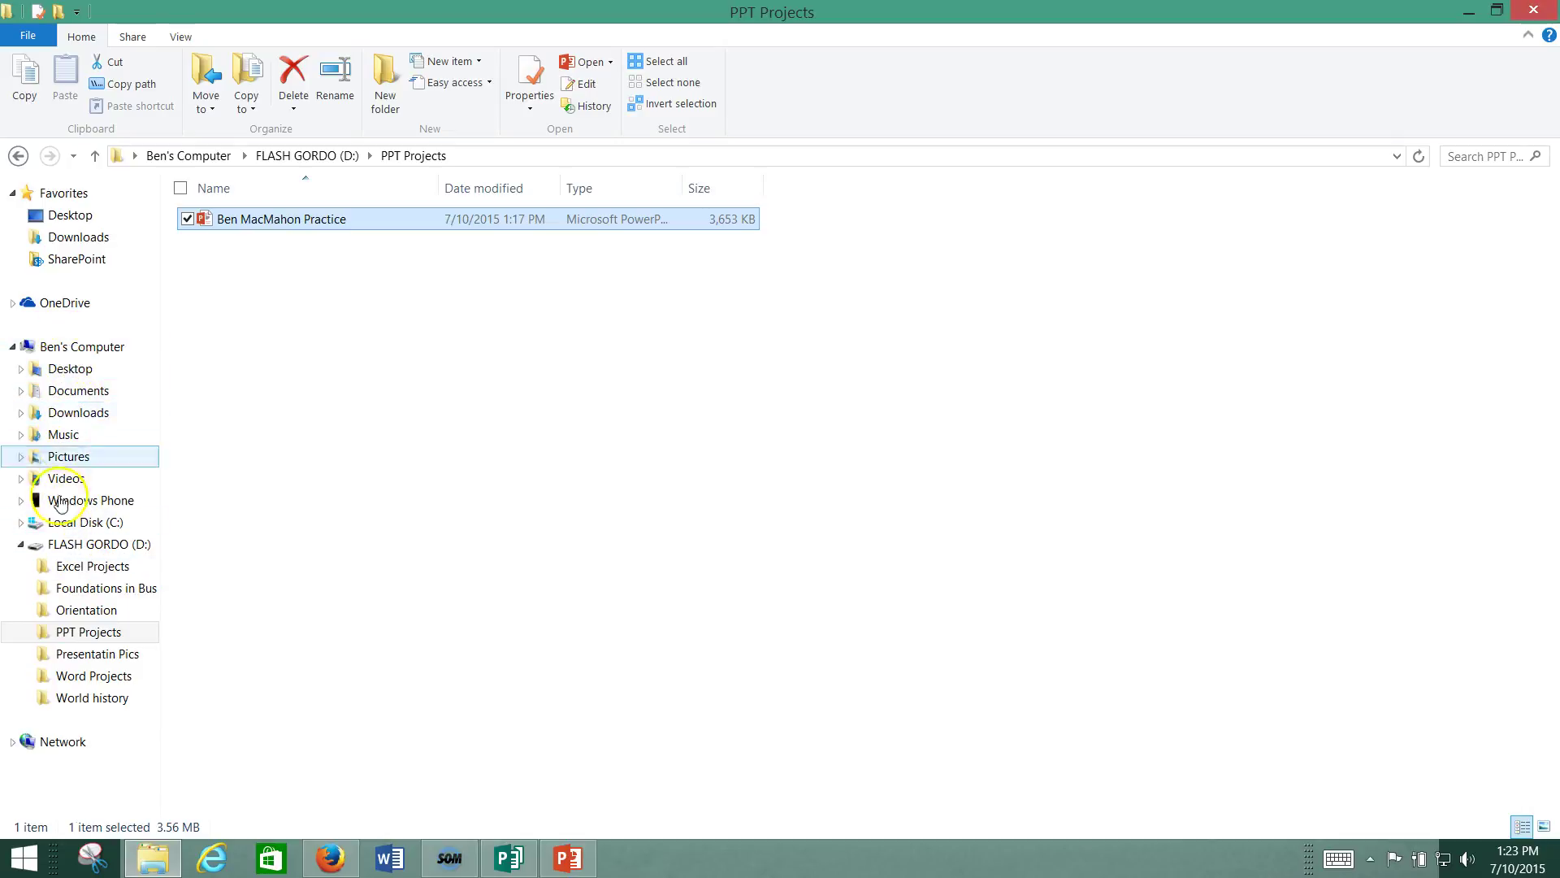
pyautogui.click(79, 419)
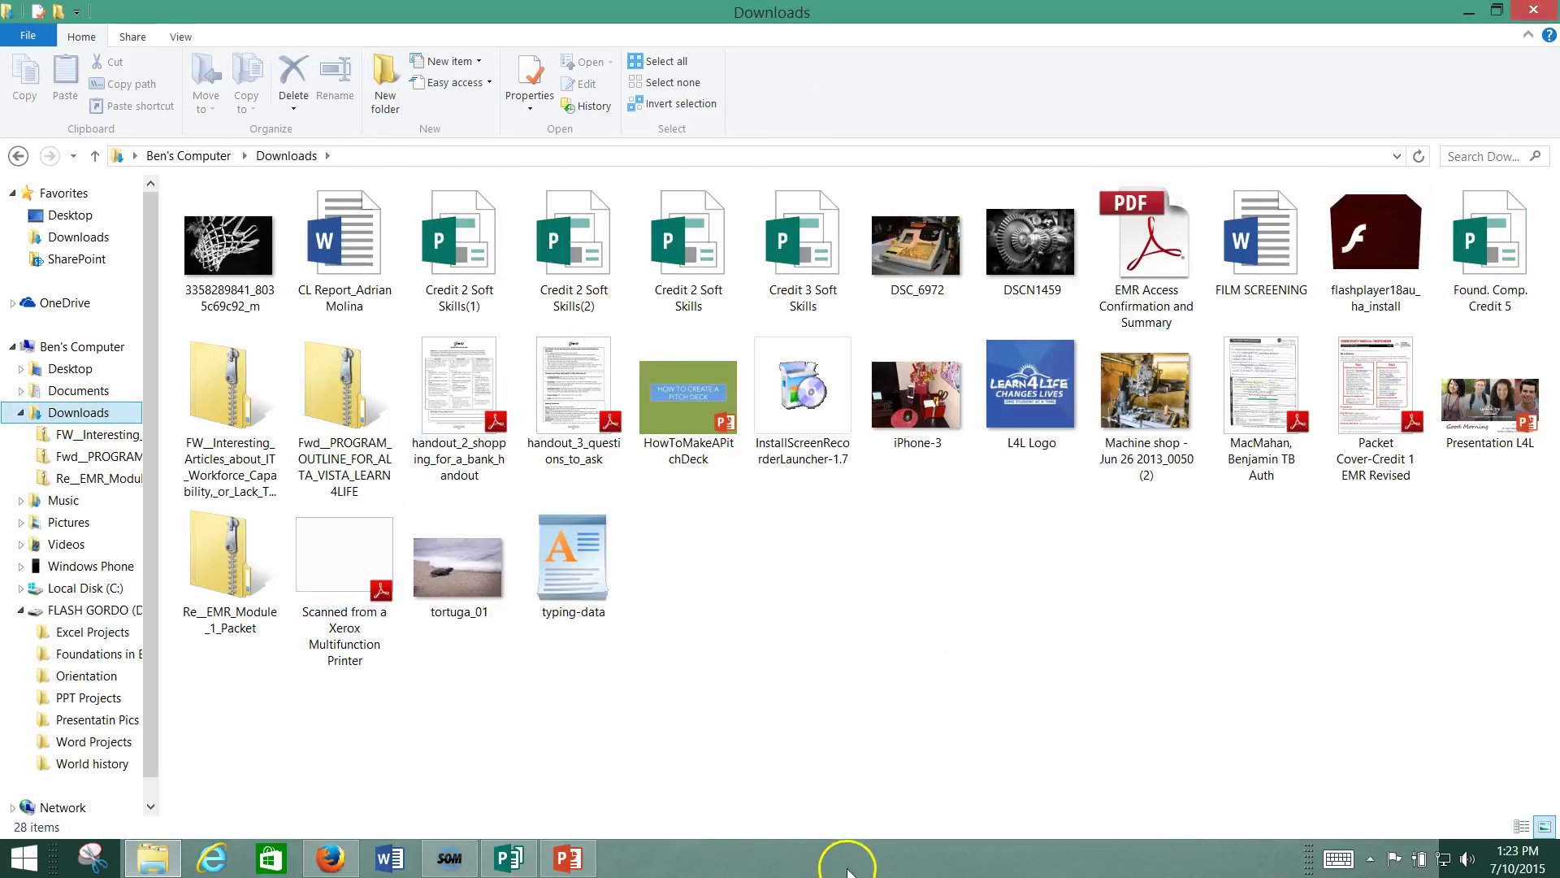
pyautogui.click(1469, 12)
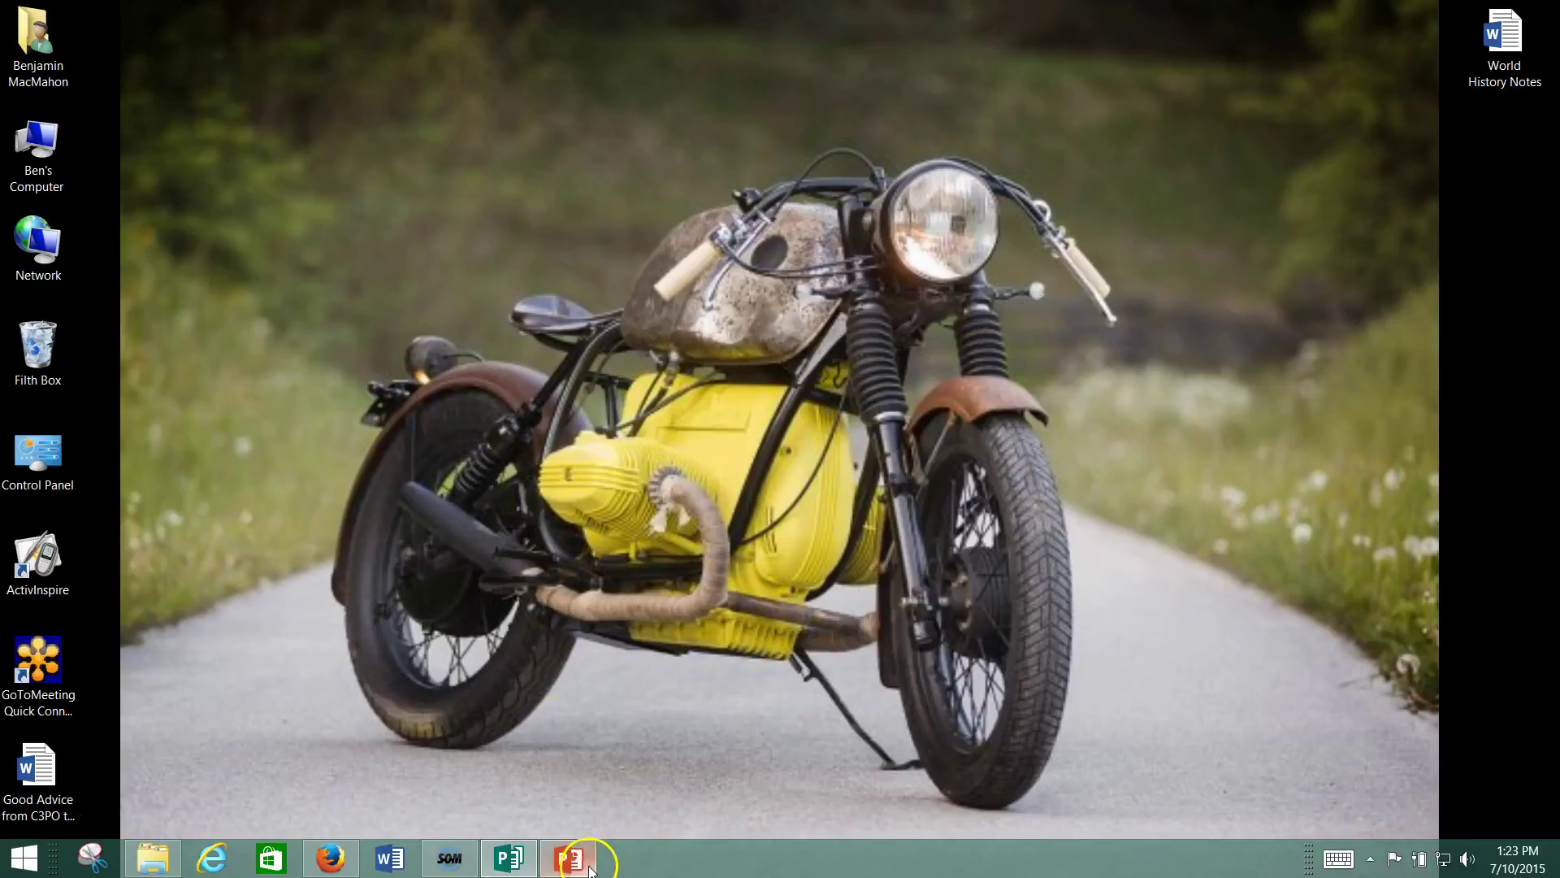
# Step: Restore PowerPoint and preview slide 8 in grayscale via FILE > Print, then Ctrl+P again
pyautogui.click(569, 837)
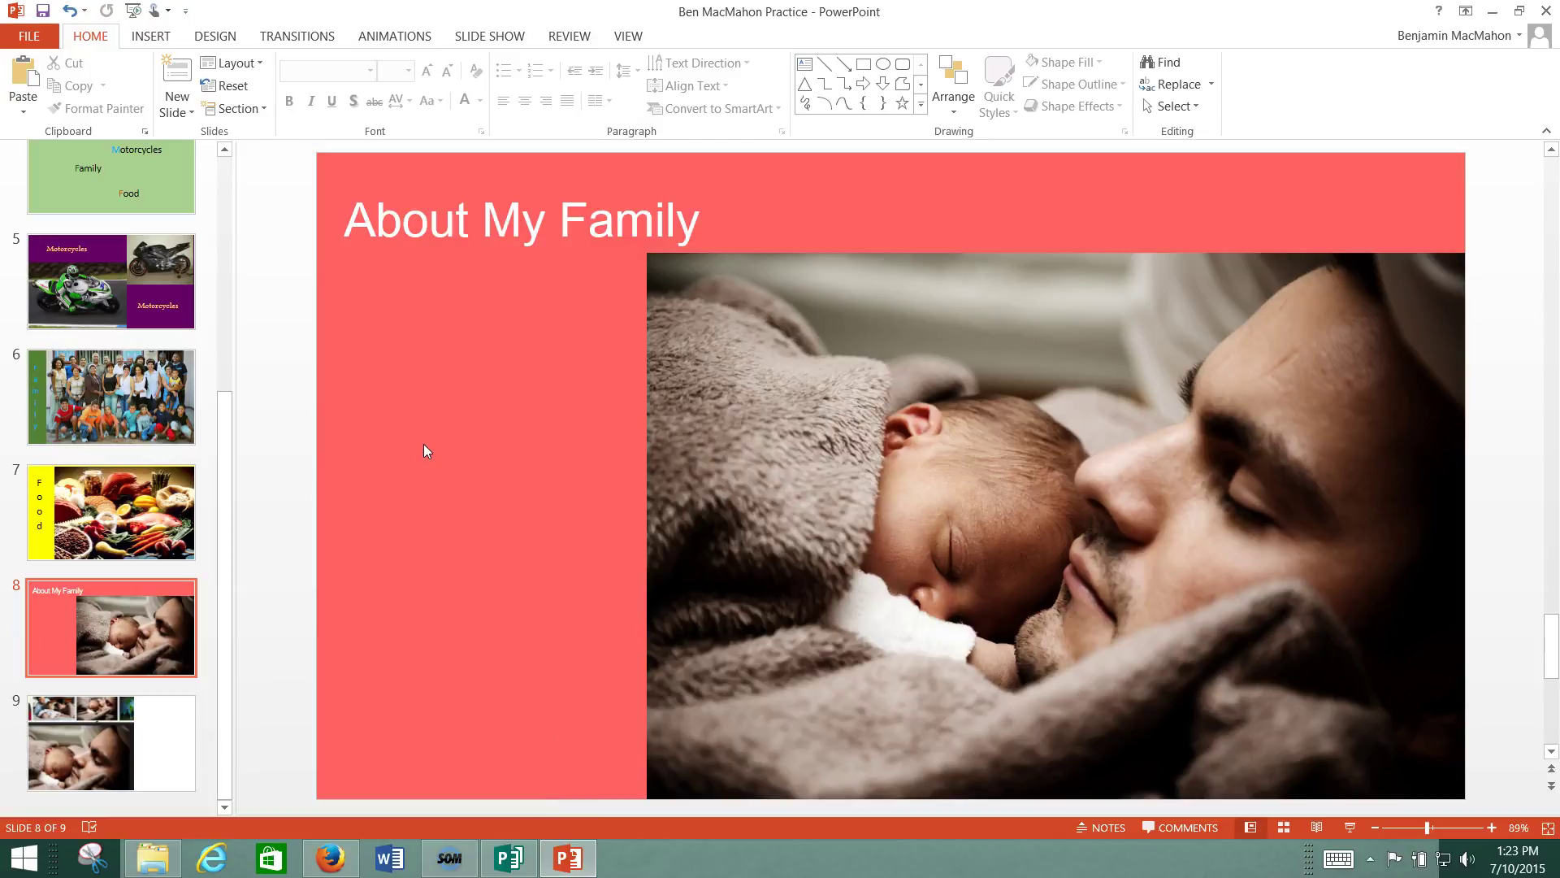
pyautogui.click(30, 36)
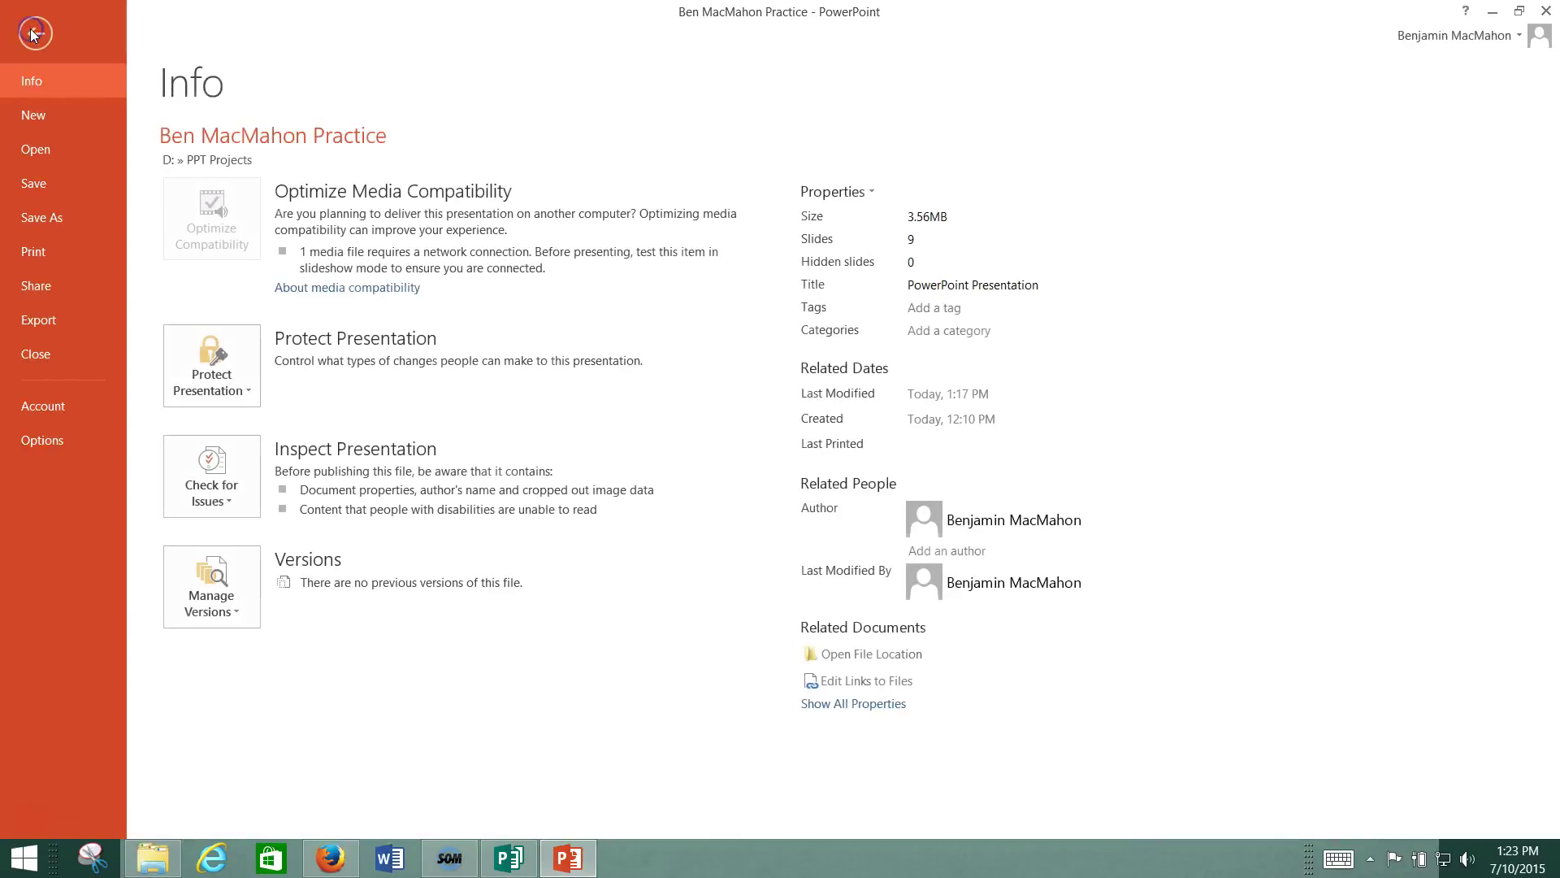
pyautogui.click(53, 260)
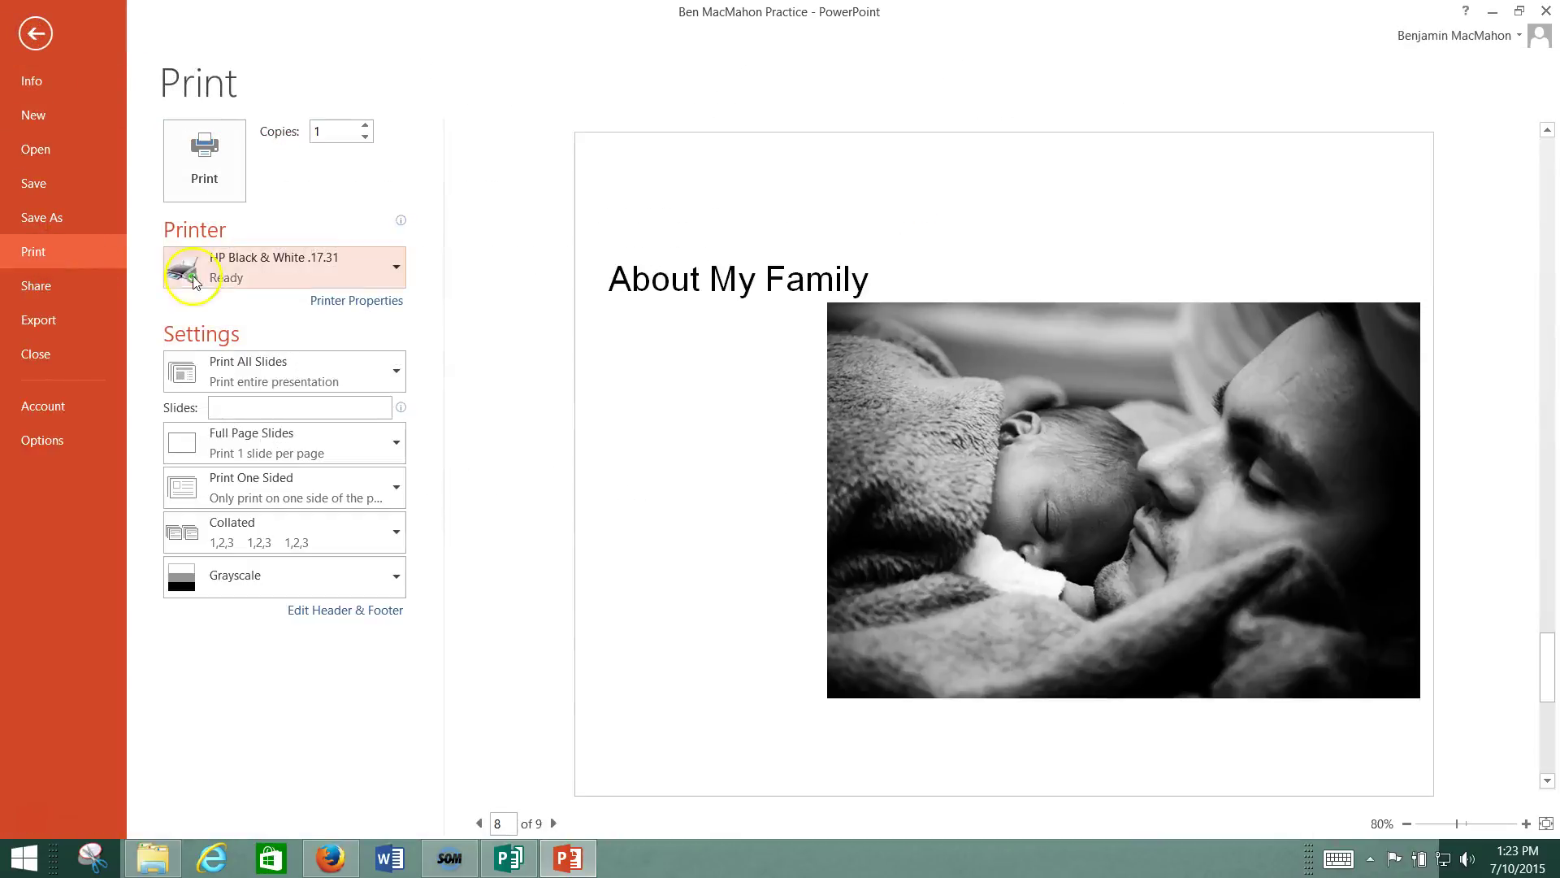
pyautogui.click(36, 40)
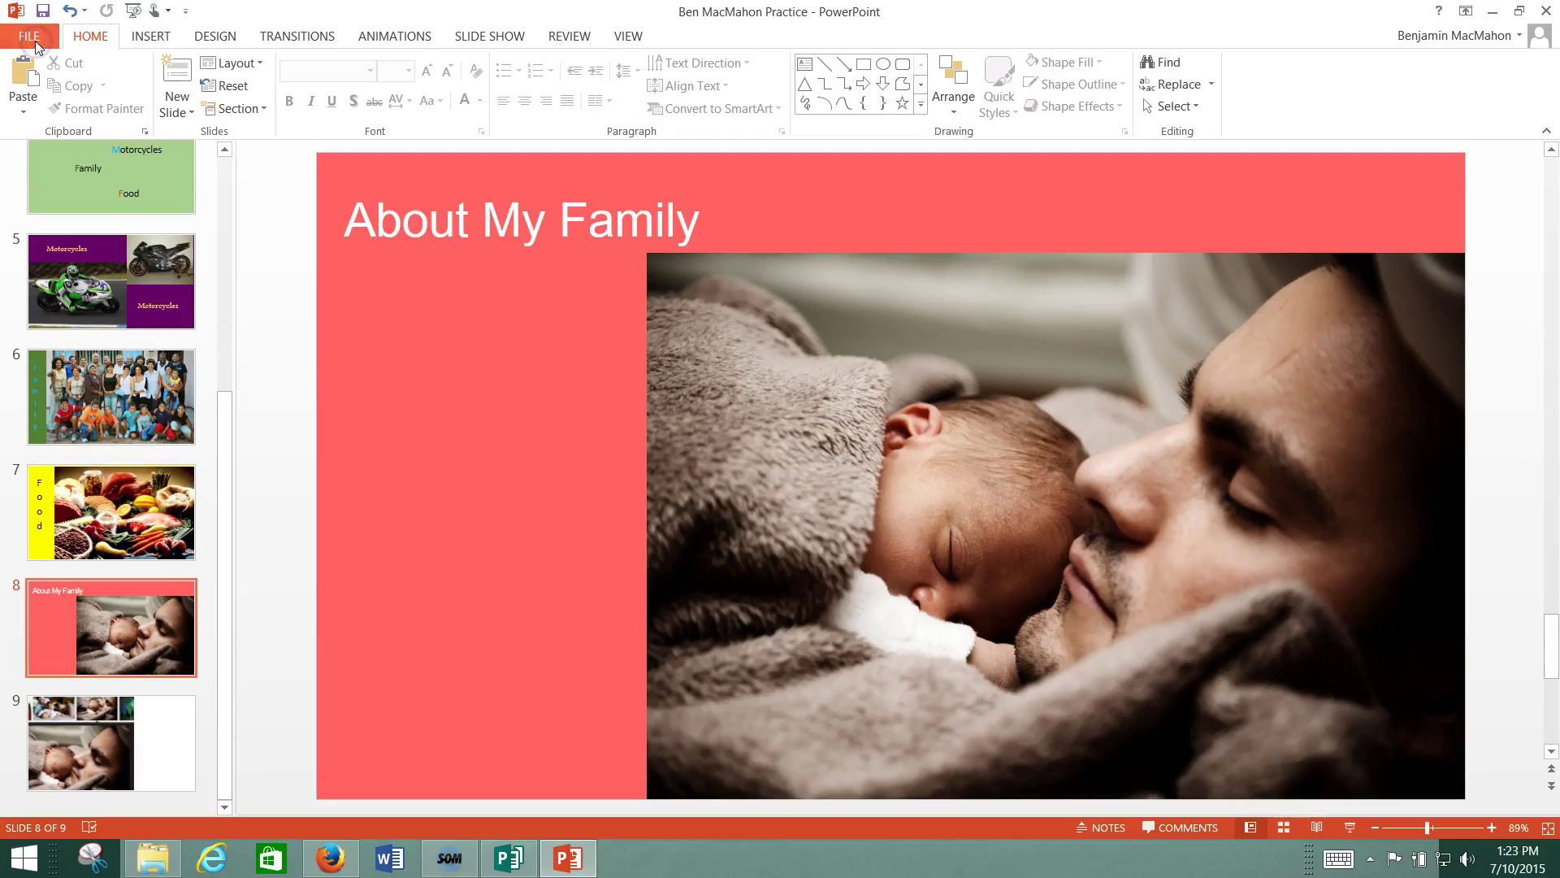
pyautogui.hotkey('ctrl', 'p')
# Step: Move slide 8's father-and-baby photo left and up under the title, undoing the trial resizes
pyautogui.click(715, 335)
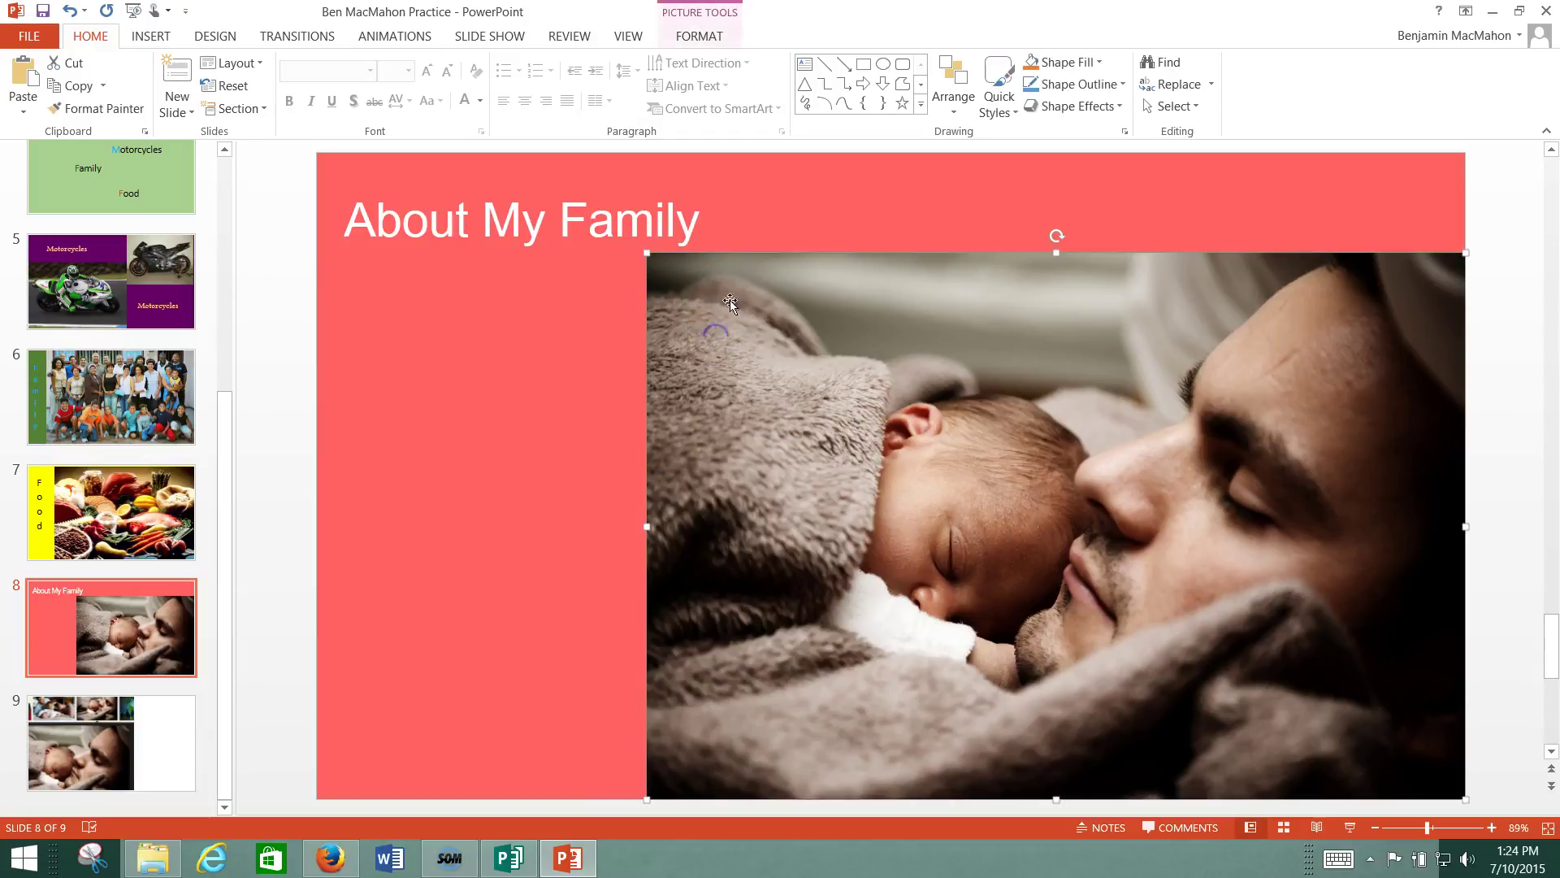
pyautogui.moveTo(650, 259)
pyautogui.mouseDown()
pyautogui.moveTo(1002, 327)
pyautogui.moveTo(662, 267)
pyautogui.mouseUp()
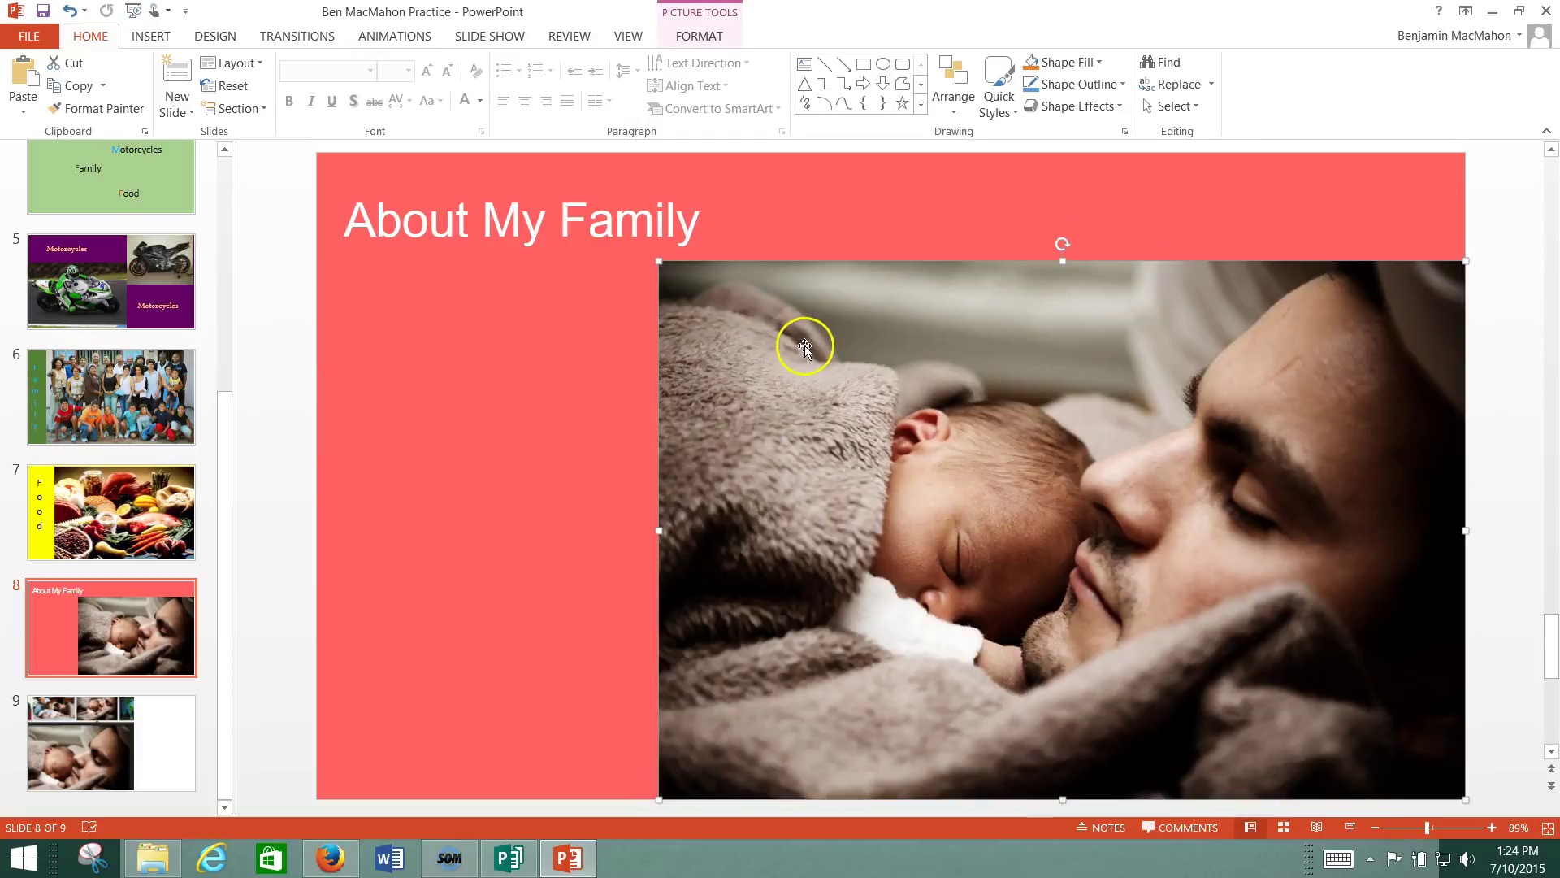
pyautogui.moveTo(805, 344); pyautogui.dragTo(711, 329)
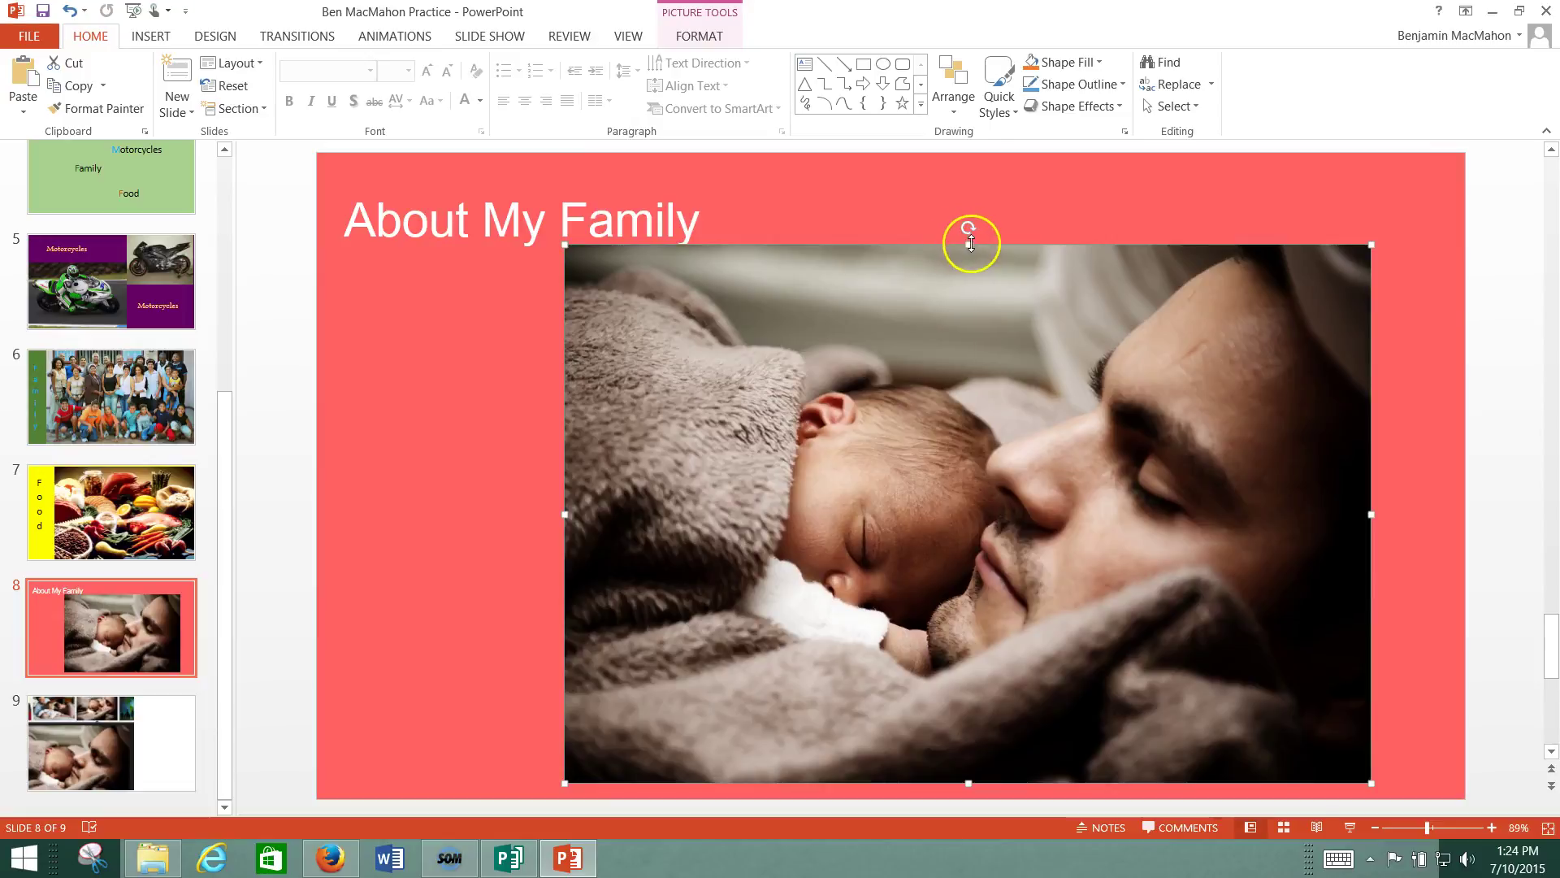
pyautogui.moveTo(968, 244); pyautogui.dragTo(958, 487)
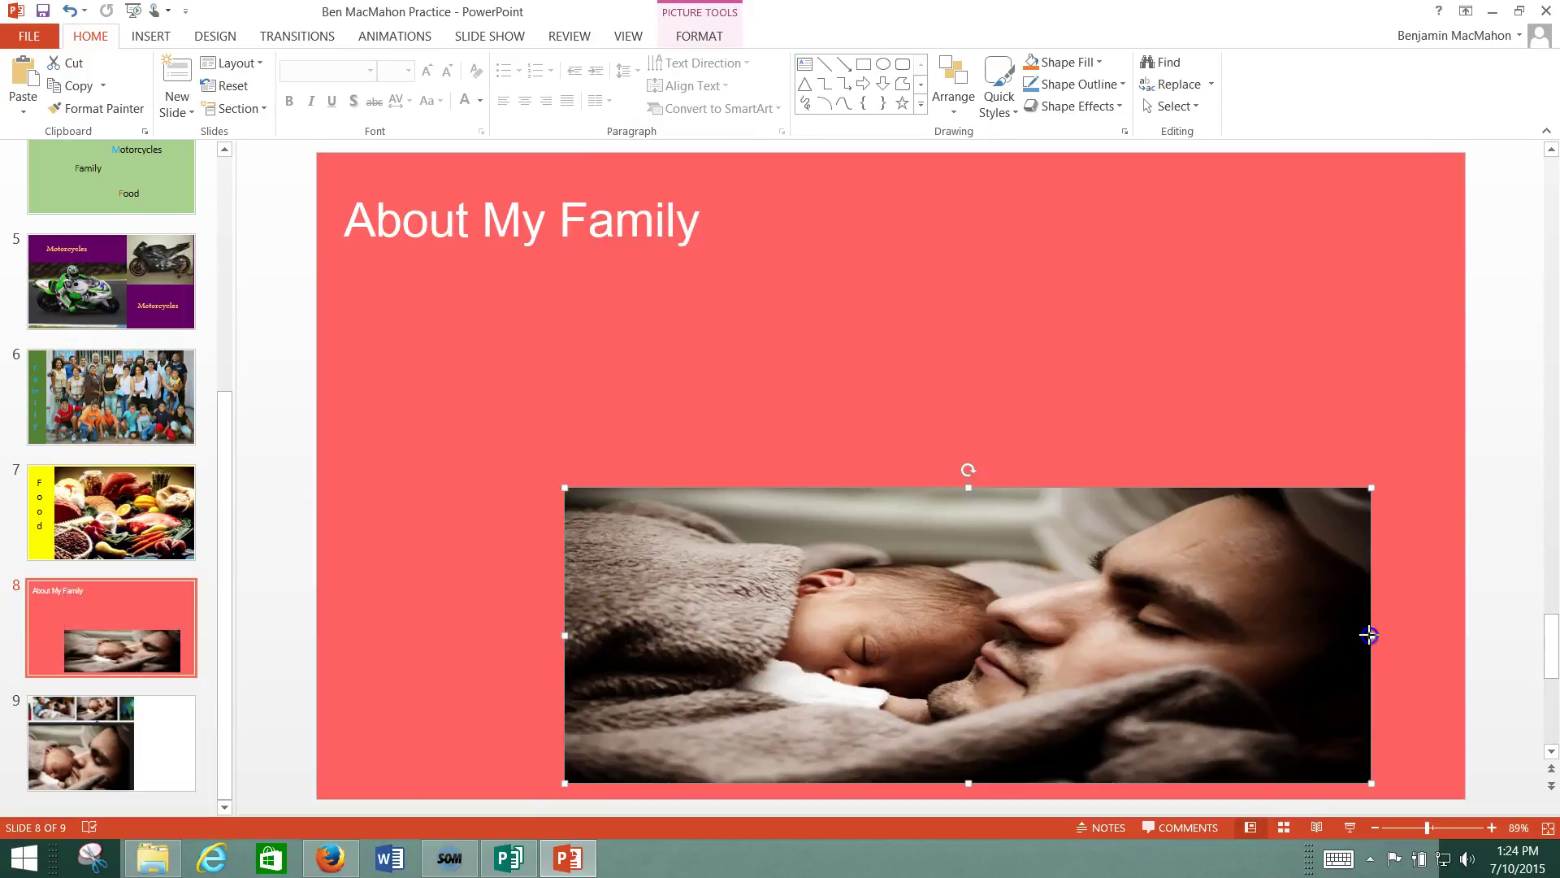
pyautogui.moveTo(1371, 636); pyautogui.dragTo(755, 608)
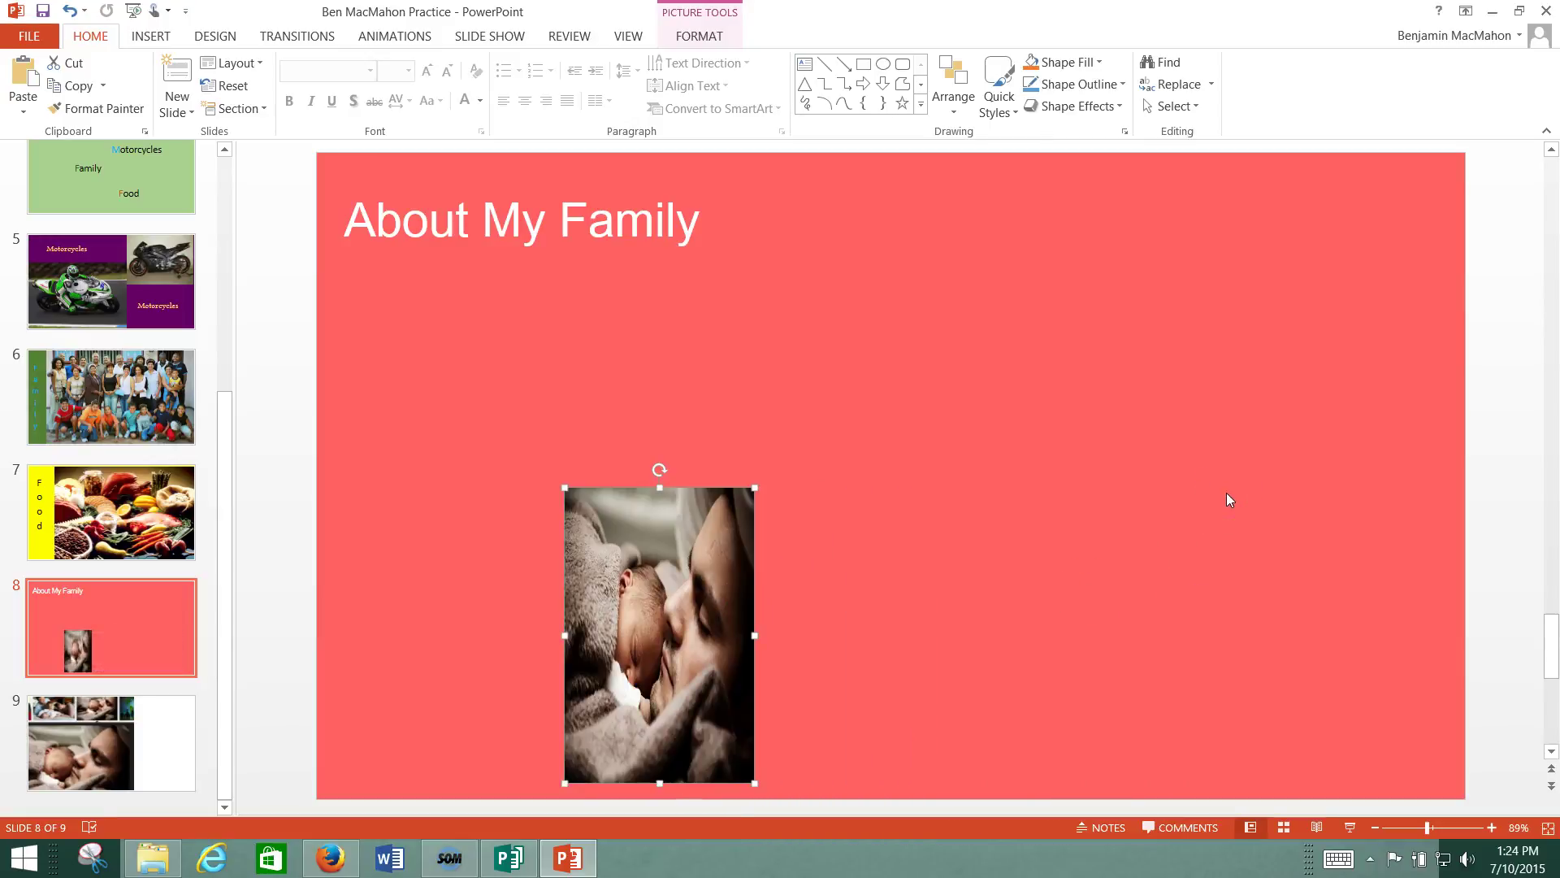
pyautogui.hotkey('ctrl', 'z')
pyautogui.hotkey('ctrl', 'z')
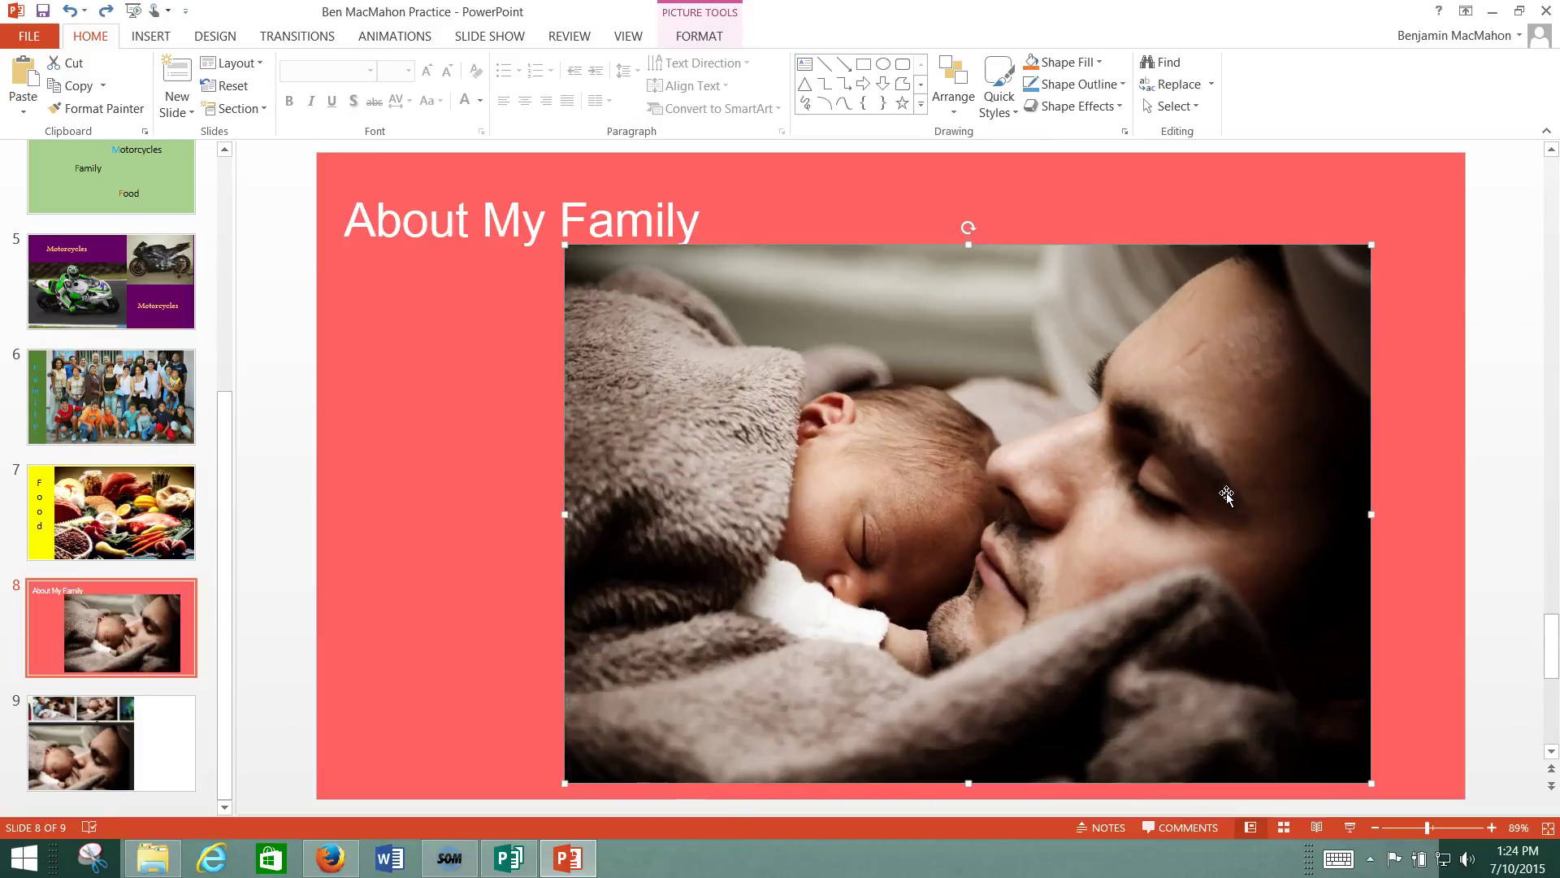
pyautogui.click(470, 473)
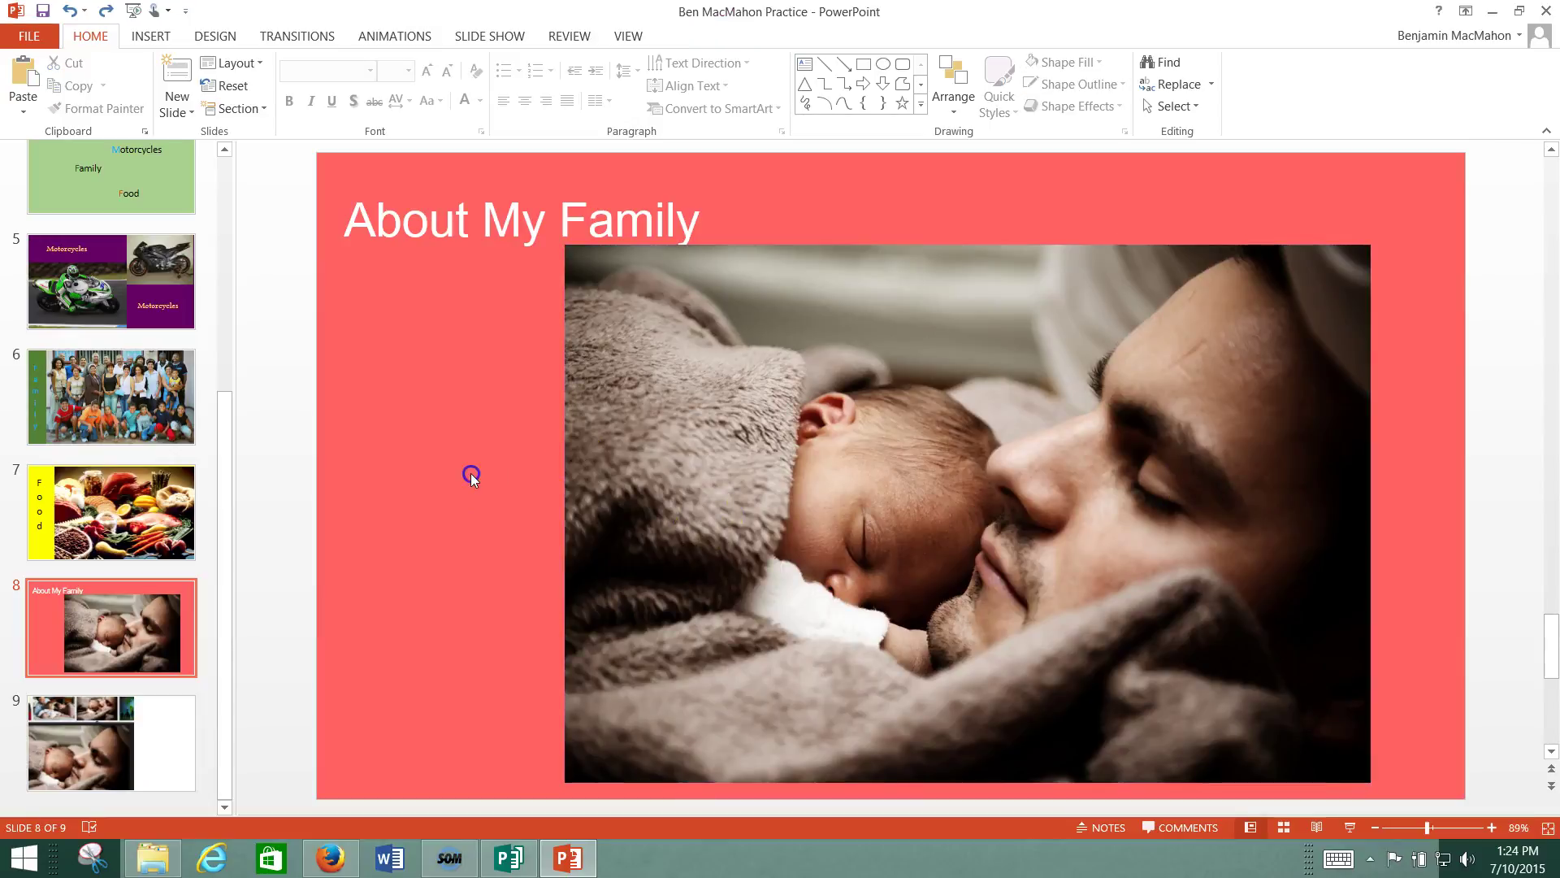